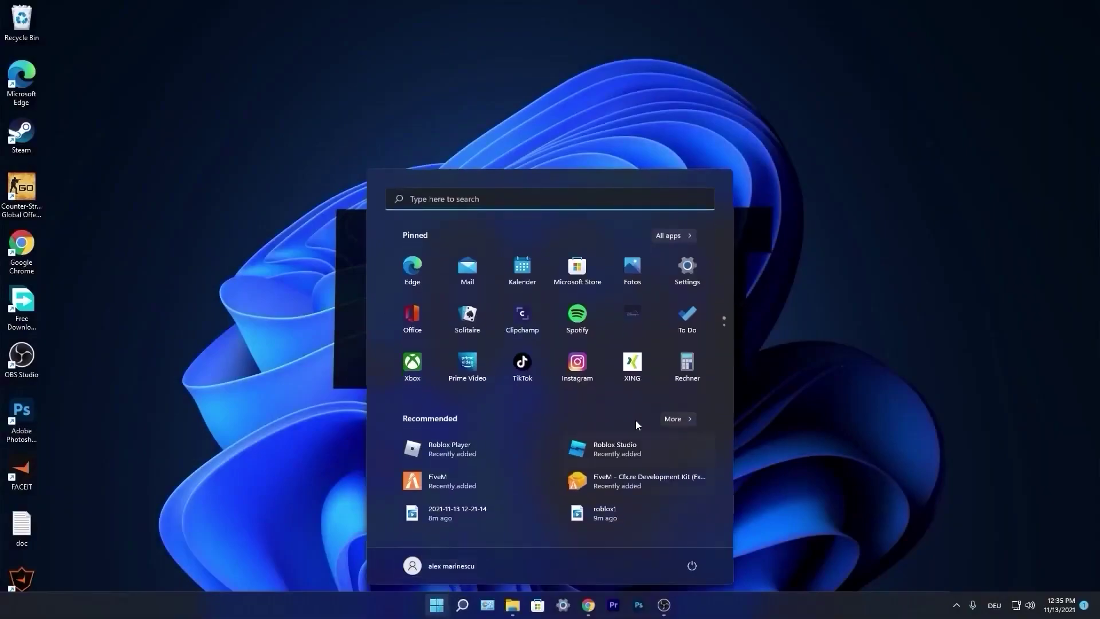
In Settings > Gaming > Game Mode, review default graphics settings, then return to the Graphics page.
{"action": "left_click", "coordinate": [687, 269]}
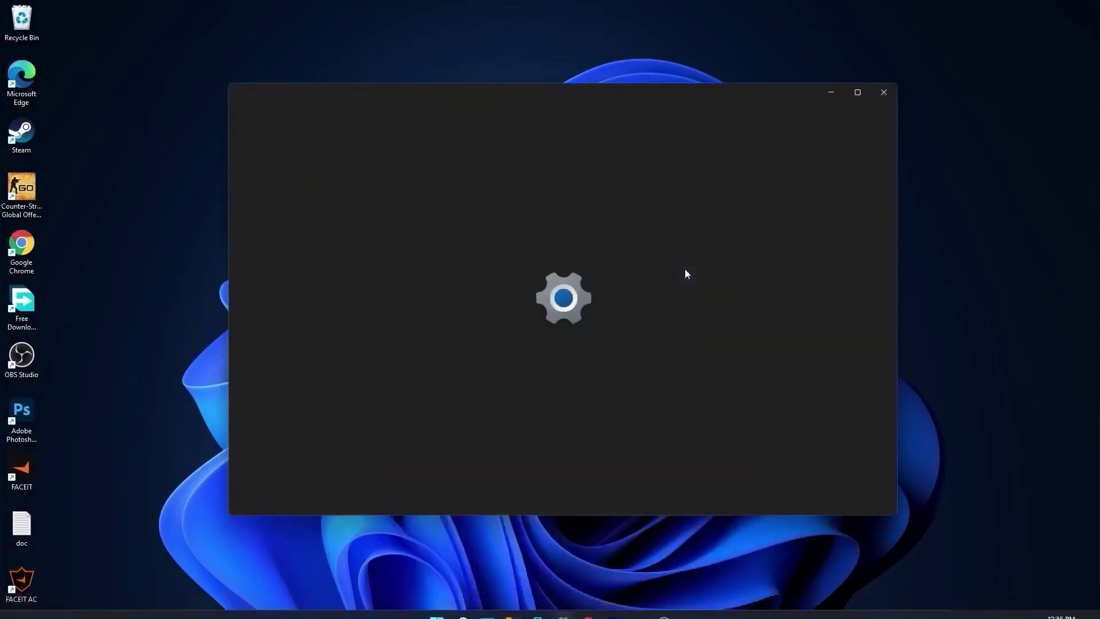
{"action": "left_click", "coordinate": [287, 366]}
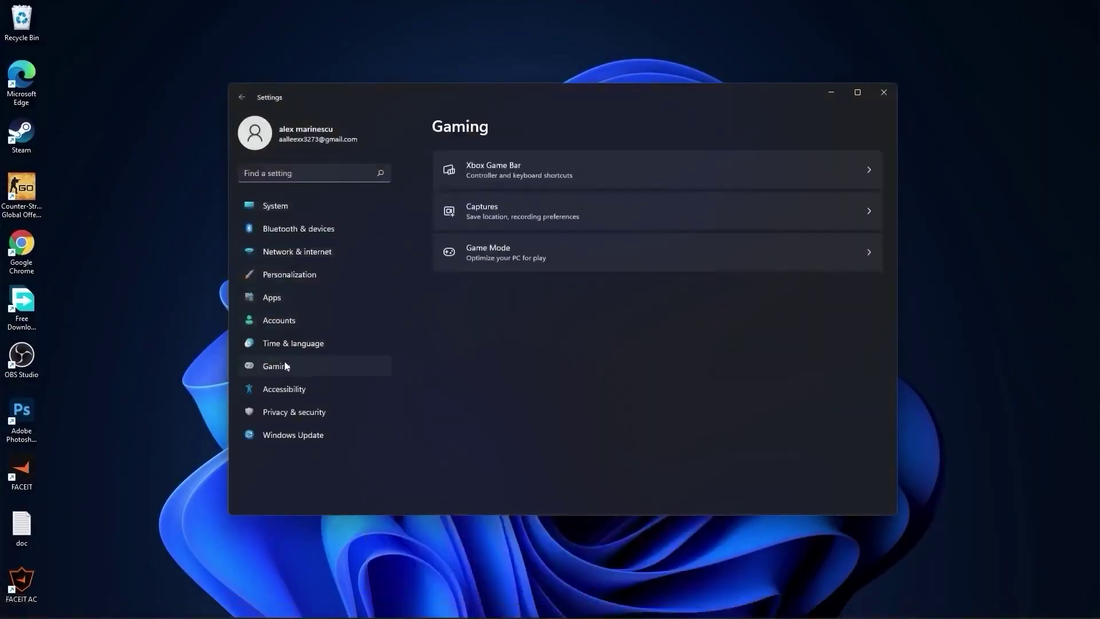
{"action": "left_click", "coordinate": [507, 257]}
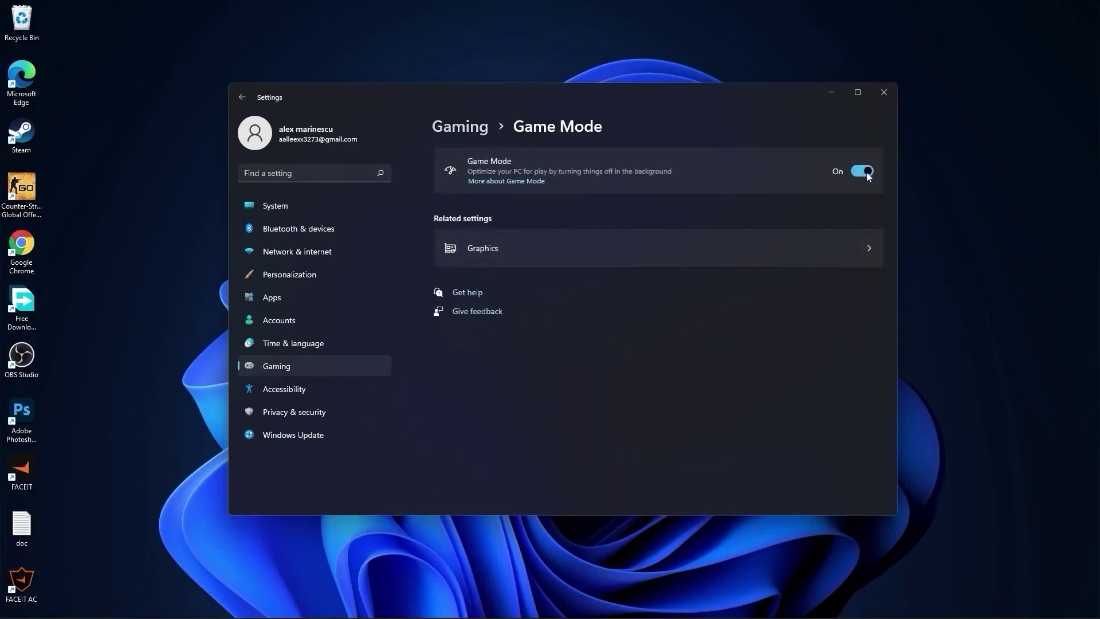
{"action": "left_click", "coordinate": [485, 248]}
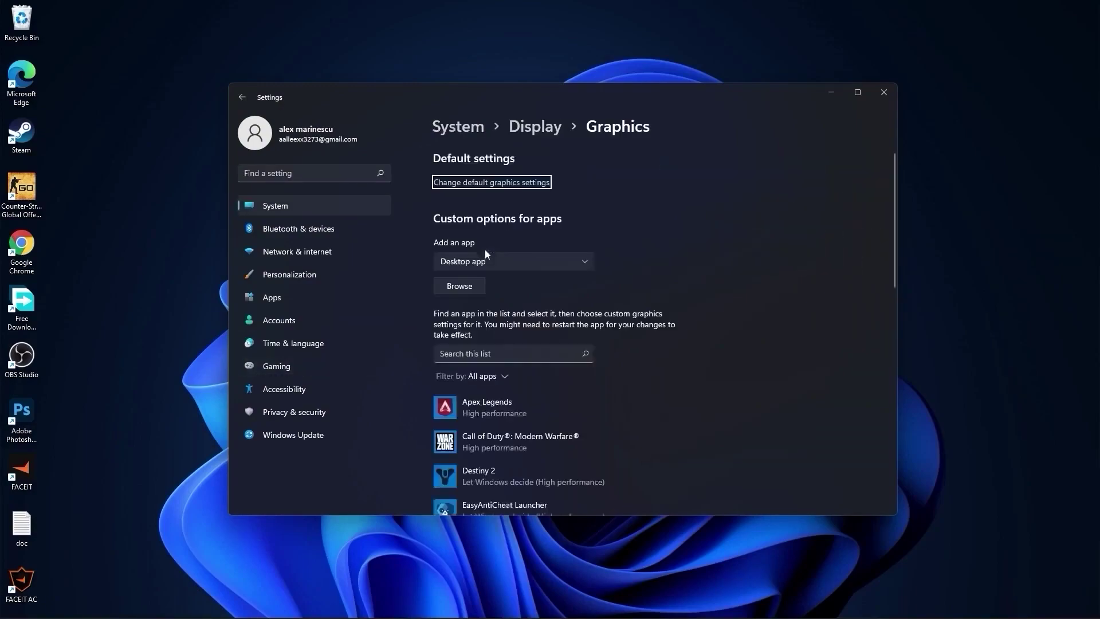
{"action": "left_click", "coordinate": [493, 186]}
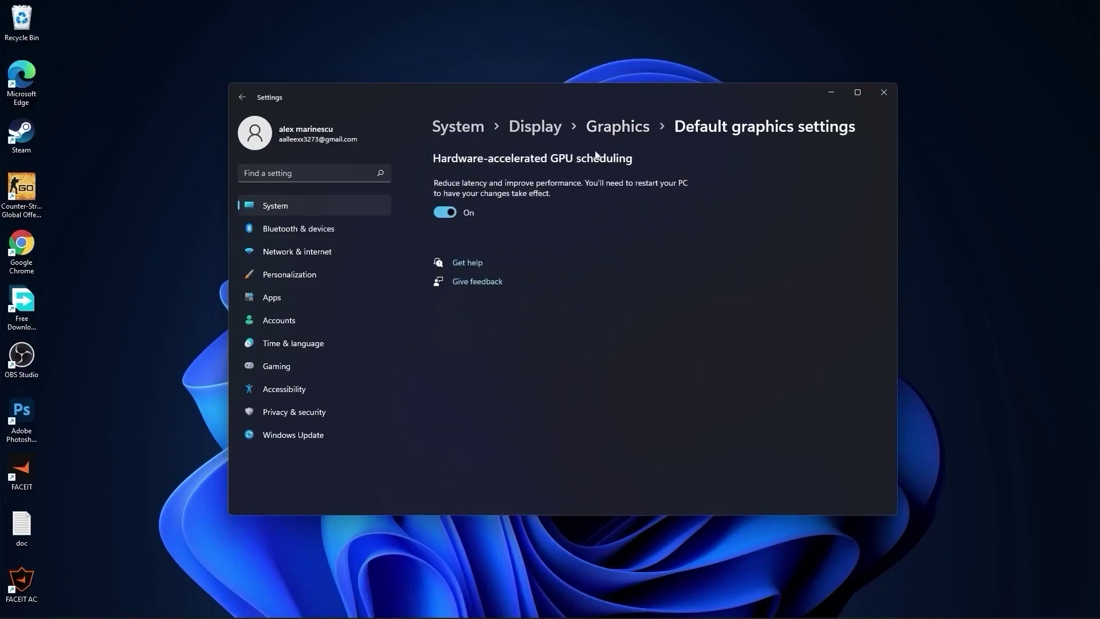
{"action": "left_click", "coordinate": [614, 124]}
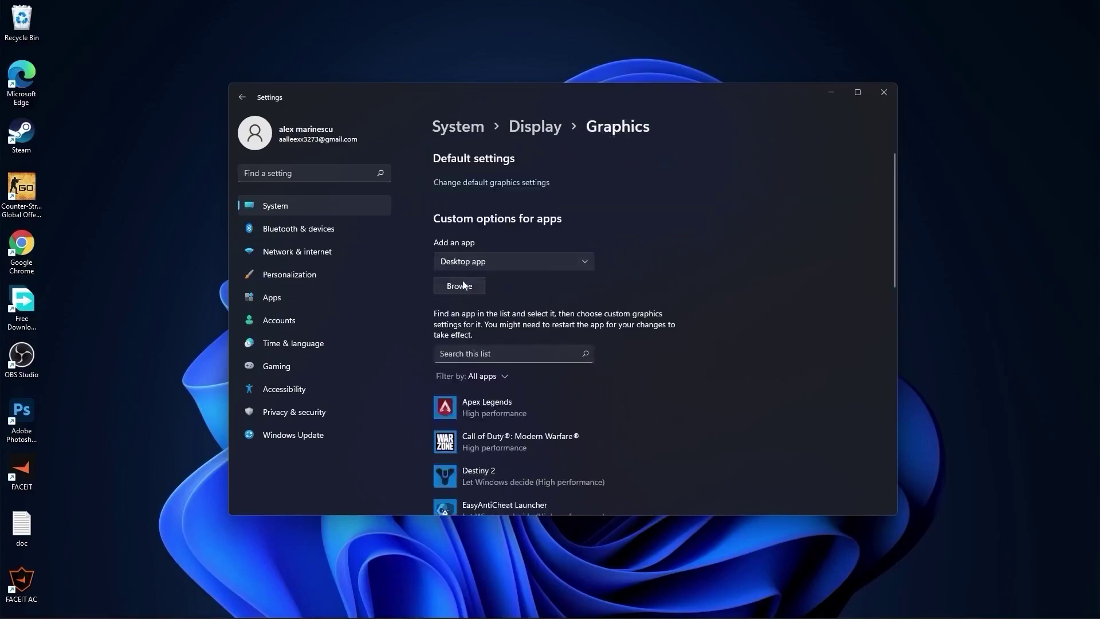
Search Local Disk (C:) for RobloxPlayerLauncher and select the first result.
{"action": "left_click", "coordinate": [460, 286]}
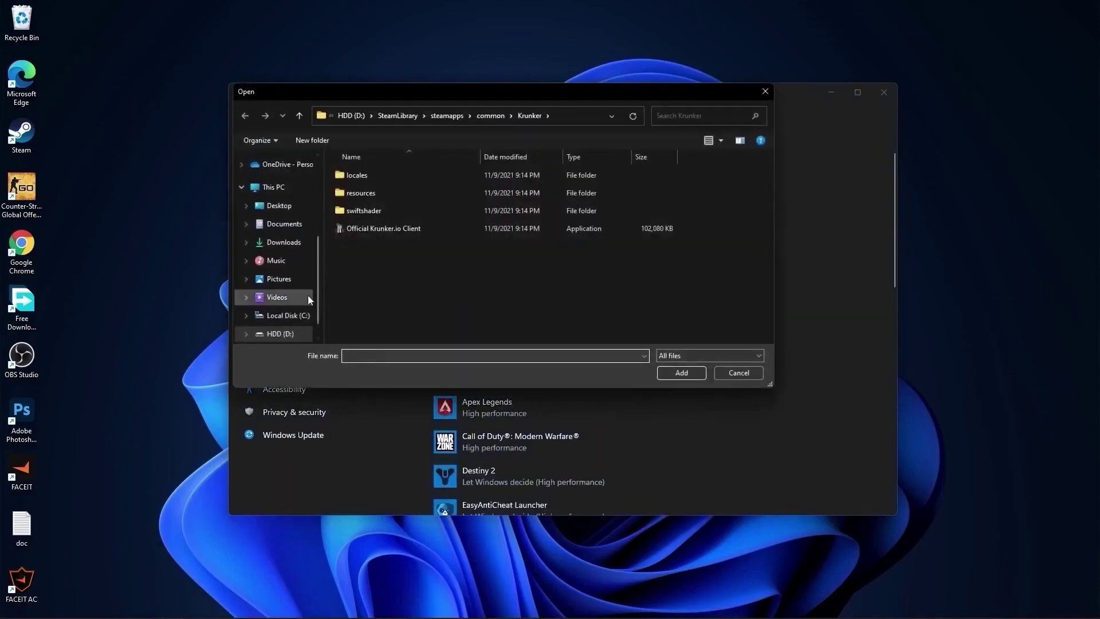
{"action": "left_click", "coordinate": [287, 318]}
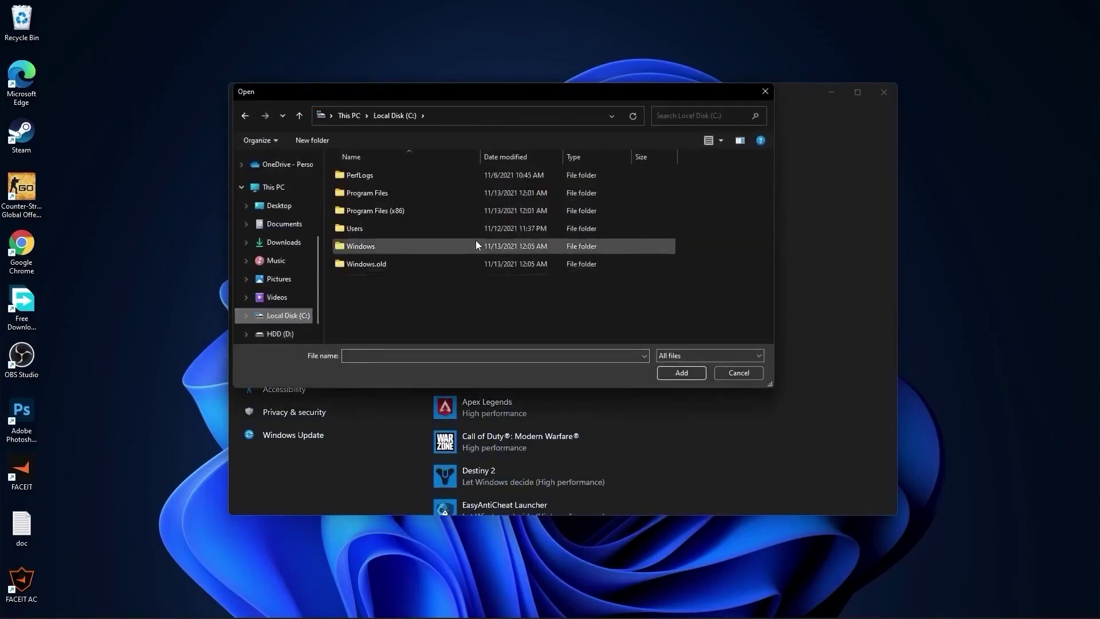
{"action": "left_click", "coordinate": [686, 115]}
{"action": "left_click", "coordinate": [699, 138]}
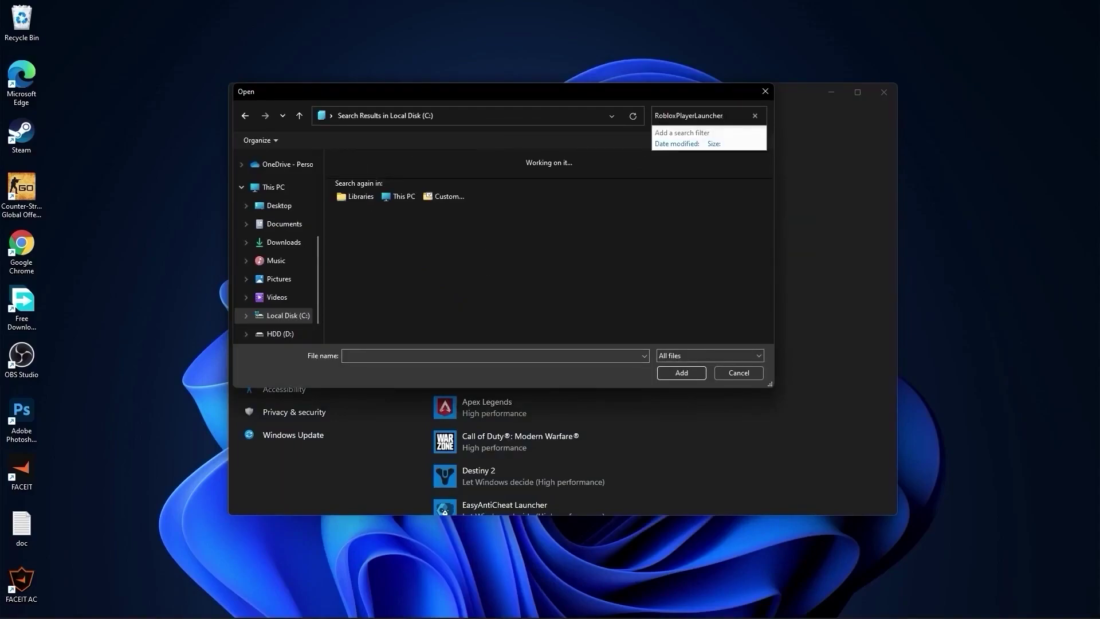
{"action": "left_click", "coordinate": [429, 173]}
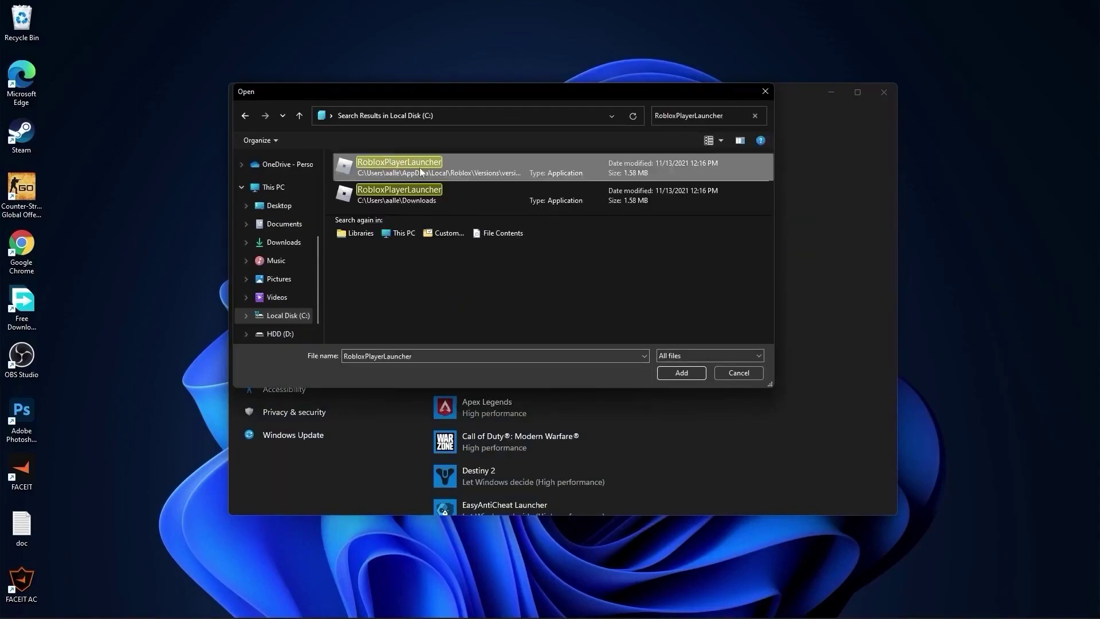
Disable fullscreen optimizations in the launcher's Compatibility properties.
{"action": "right_click", "coordinate": [420, 170]}
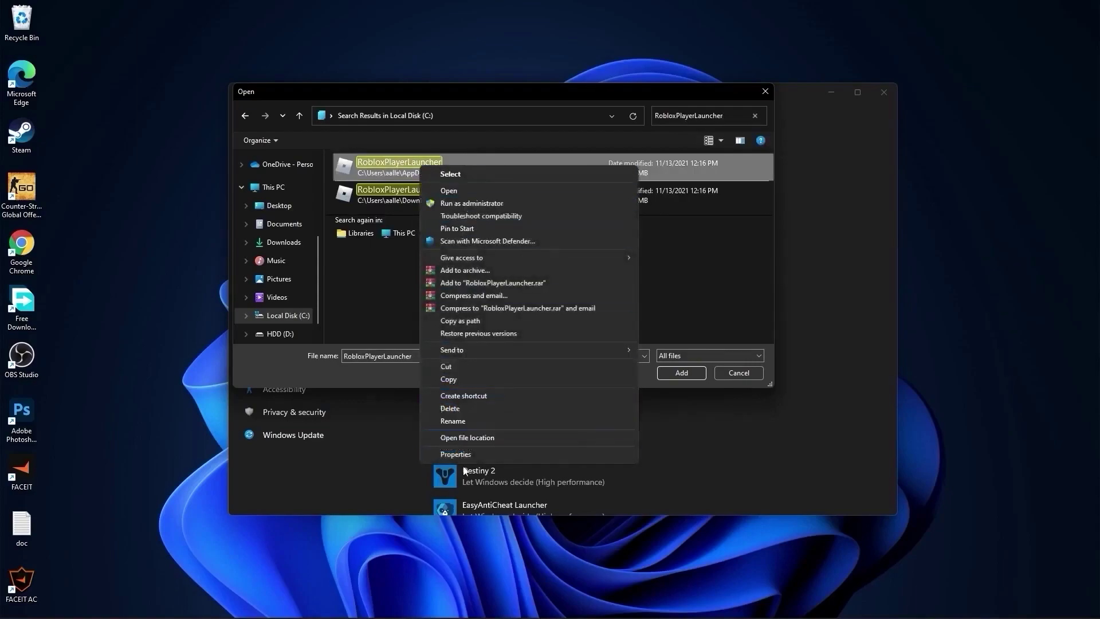
{"action": "left_click", "coordinate": [458, 455]}
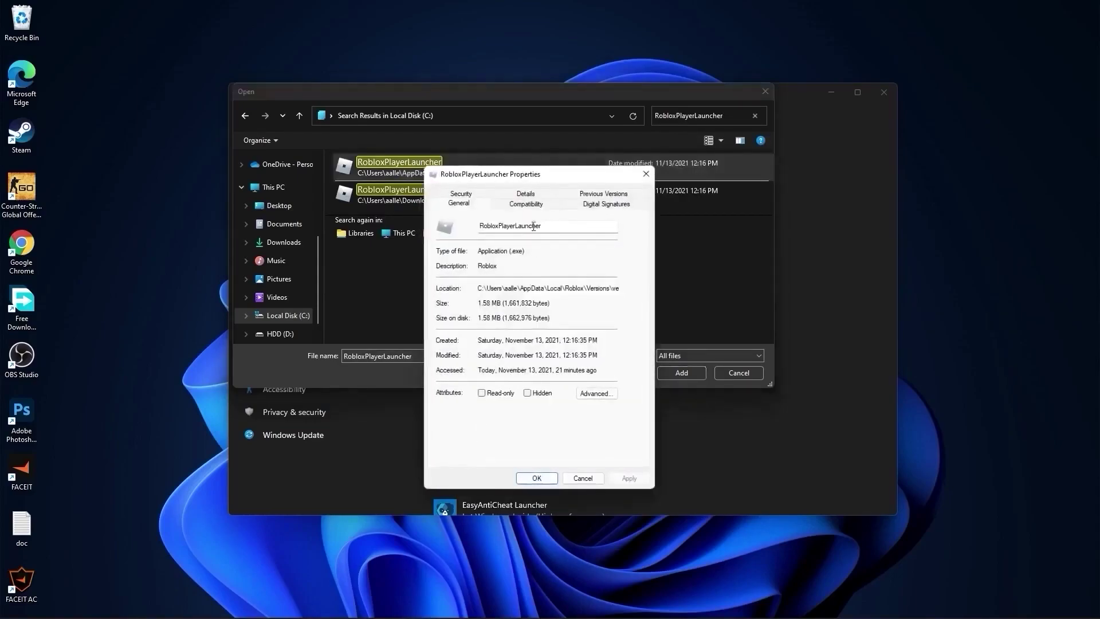
{"action": "left_click", "coordinate": [527, 205]}
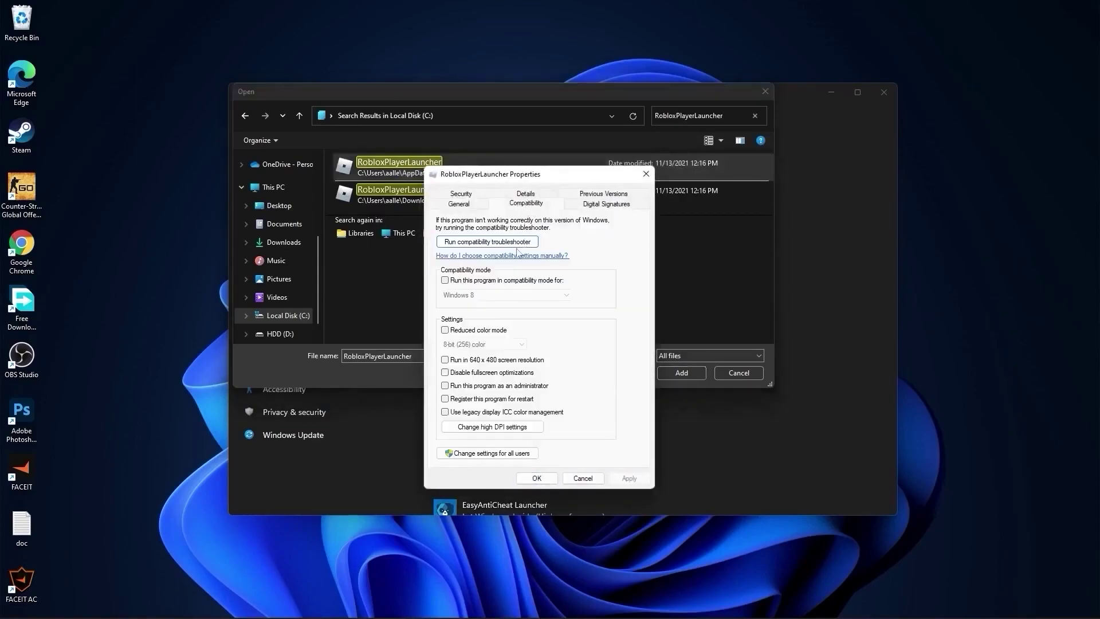
{"action": "left_click", "coordinate": [445, 373]}
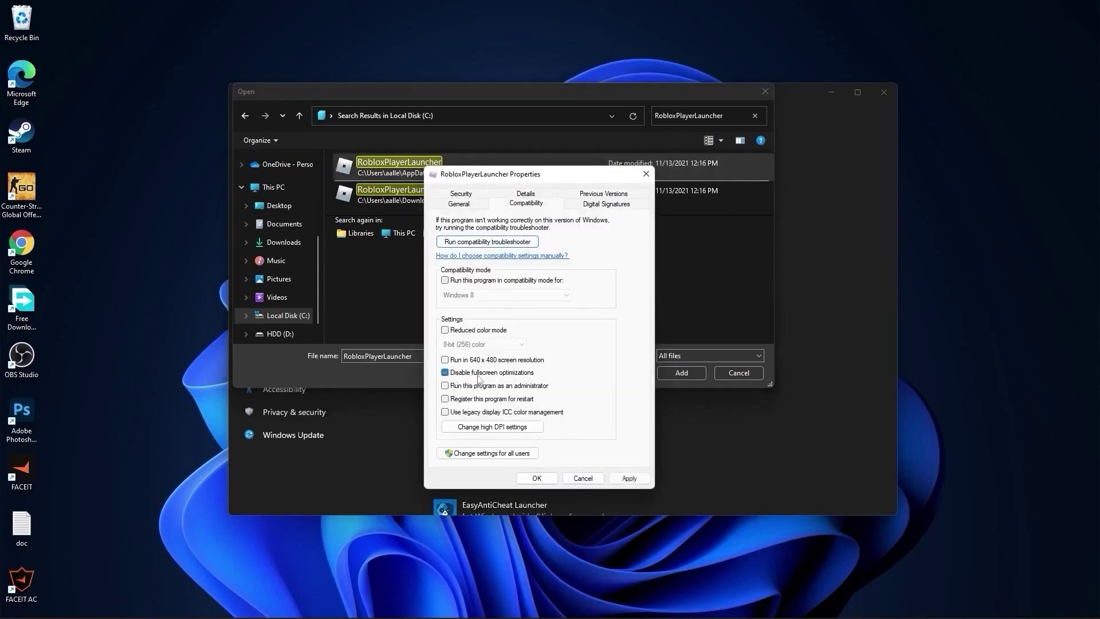
Override high DPI scaling, apply and save the properties, then select the AppData launcher copy.
{"action": "left_click", "coordinate": [503, 431]}
{"action": "left_click", "coordinate": [484, 391]}
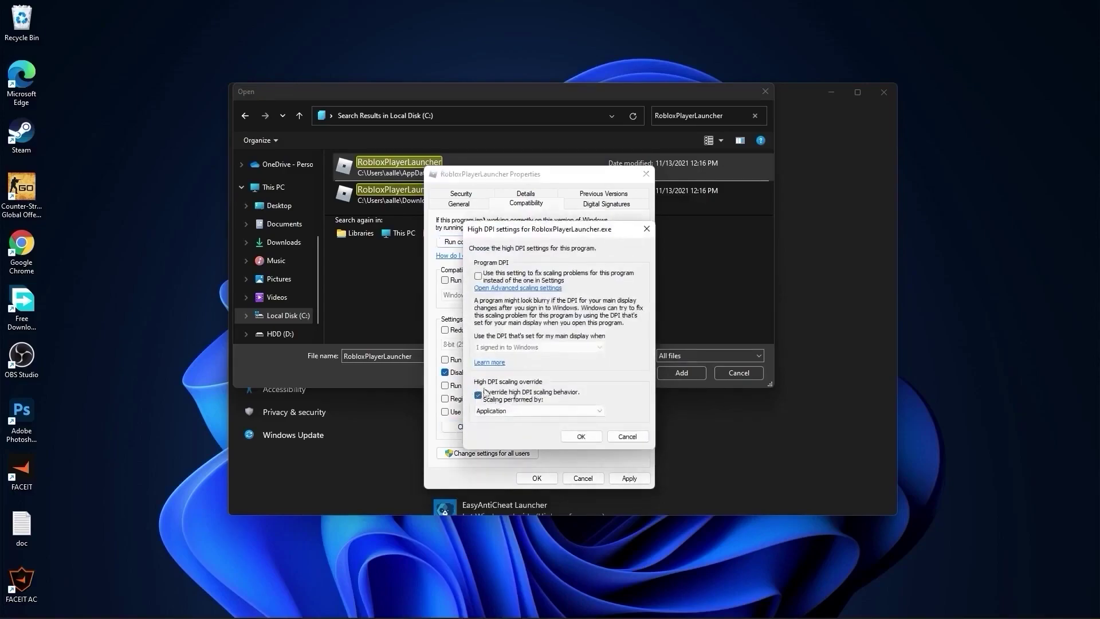
{"action": "left_click", "coordinate": [581, 437]}
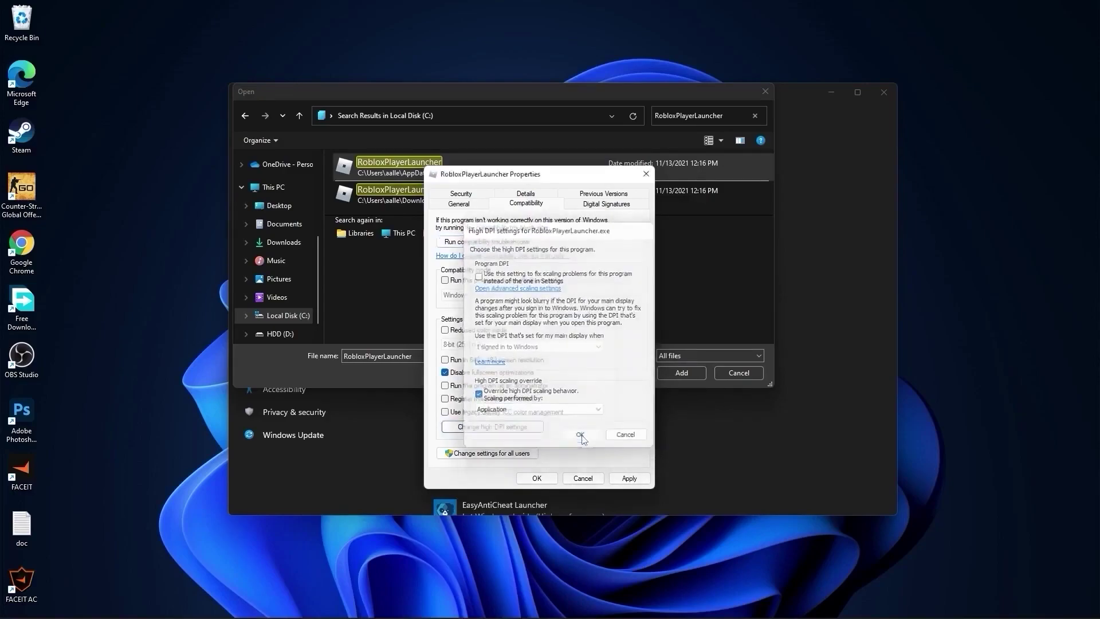
{"action": "left_click", "coordinate": [633, 481]}
{"action": "left_click", "coordinate": [537, 478]}
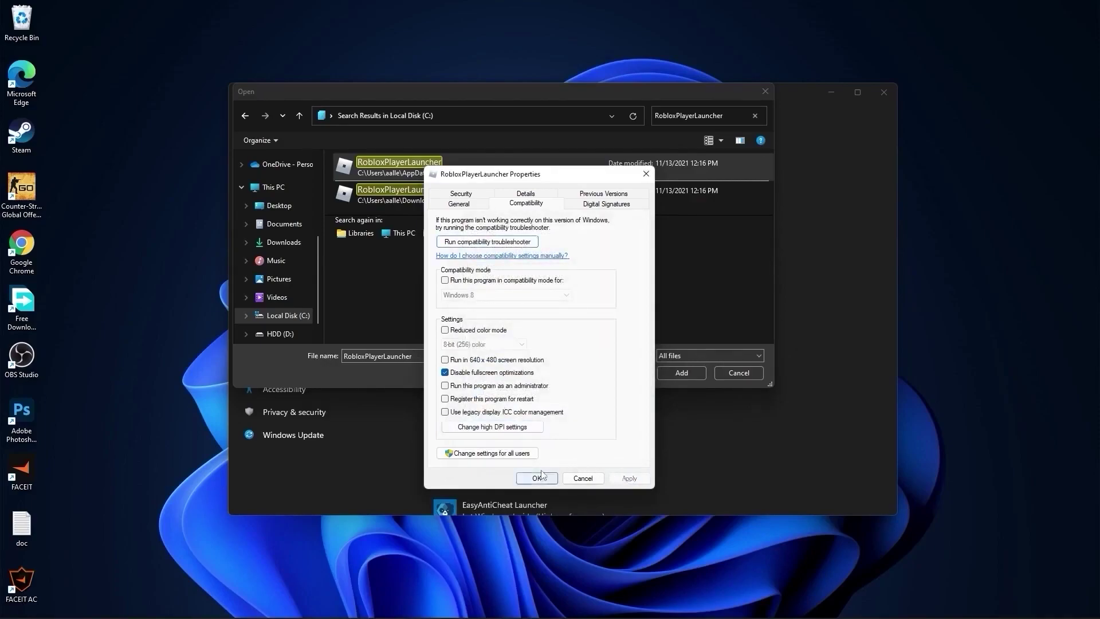
{"action": "left_click", "coordinate": [403, 200]}
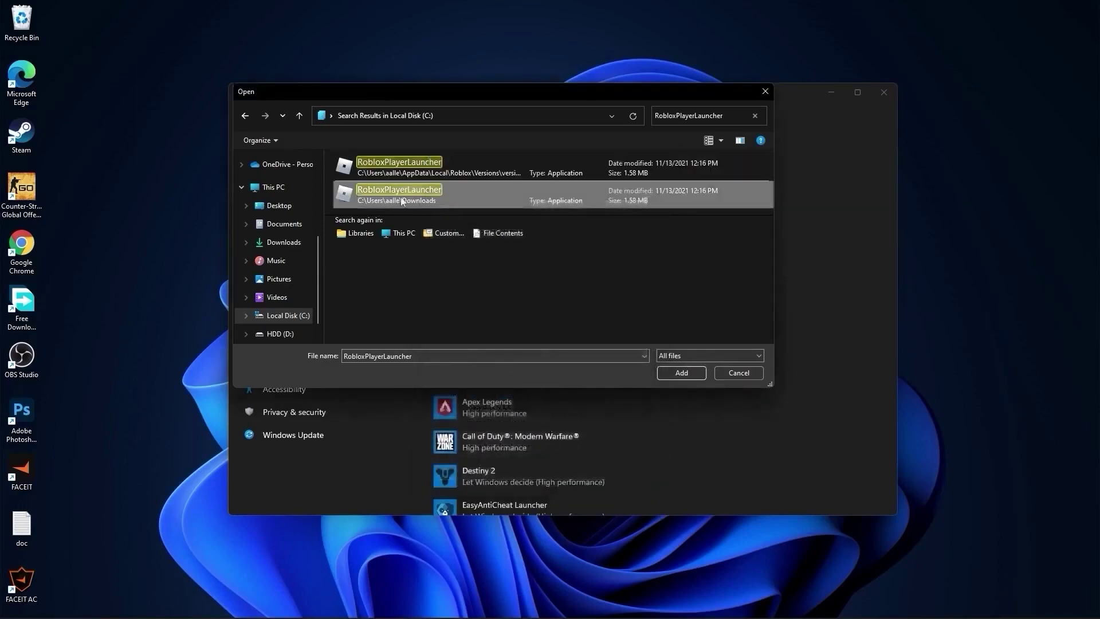
{"action": "left_click", "coordinate": [407, 165]}
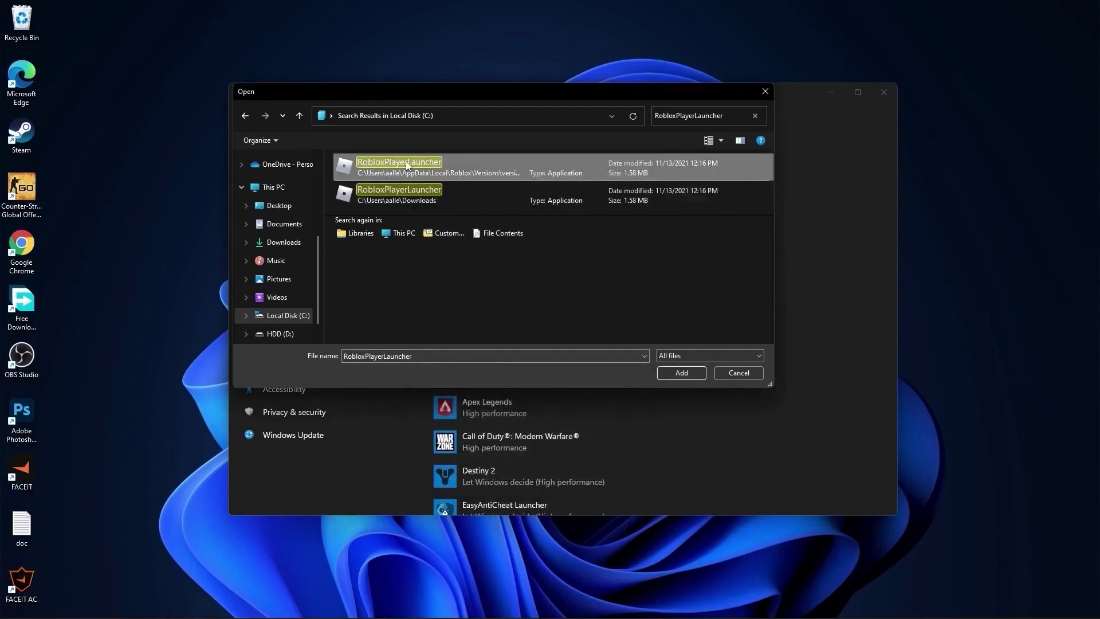
Add the selected RobloxPlayerLauncher to the graphics list and save High performance as its preference.
{"action": "left_click", "coordinate": [681, 373]}
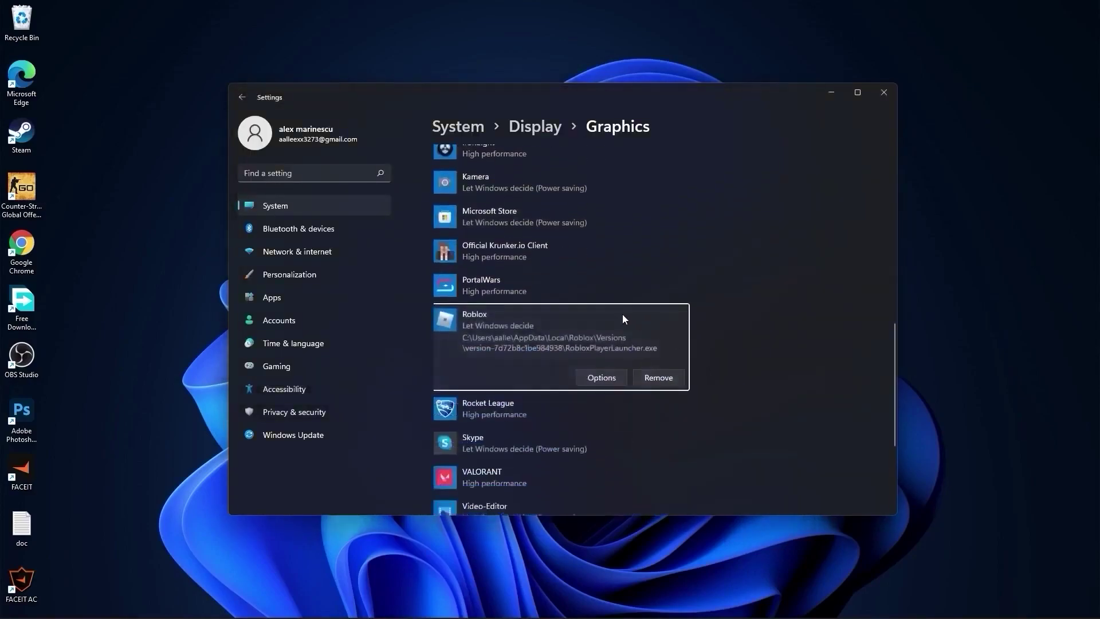
{"action": "left_click", "coordinate": [601, 377]}
{"action": "left_click", "coordinate": [466, 311]}
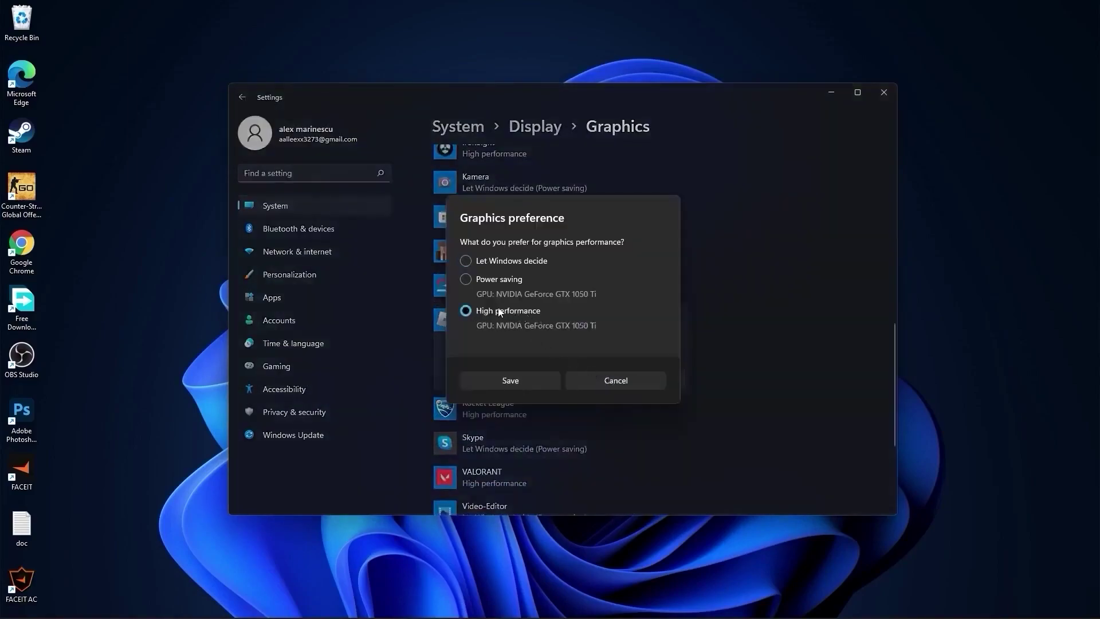
{"action": "left_click", "coordinate": [519, 382]}
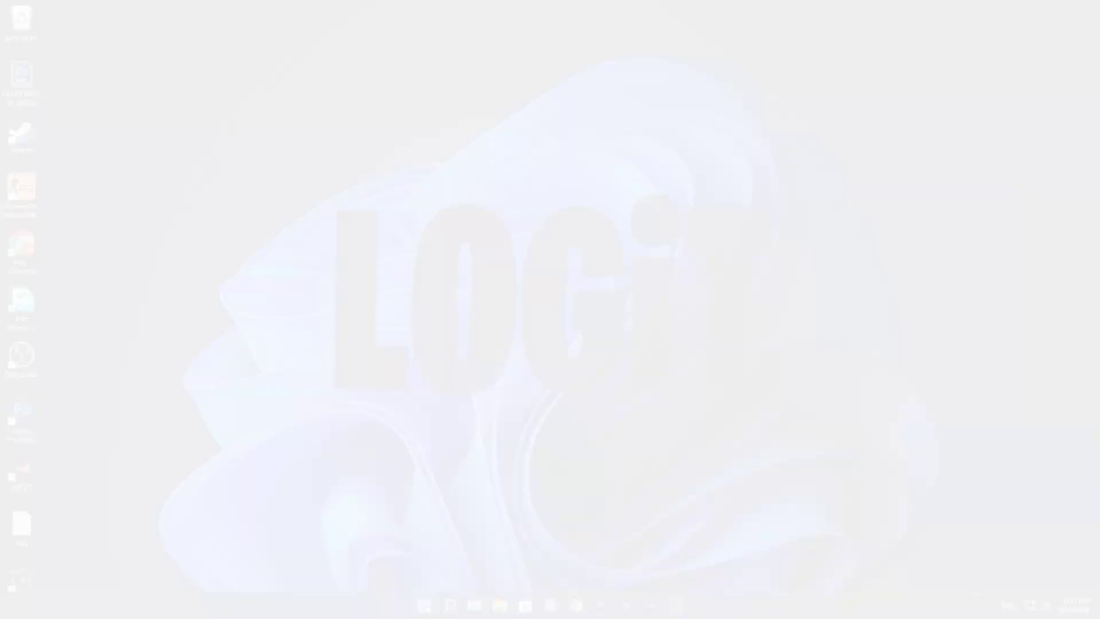
In Windows Update, install the pending update, check again for updates, and close Settings.
{"action": "key", "text": "super"}
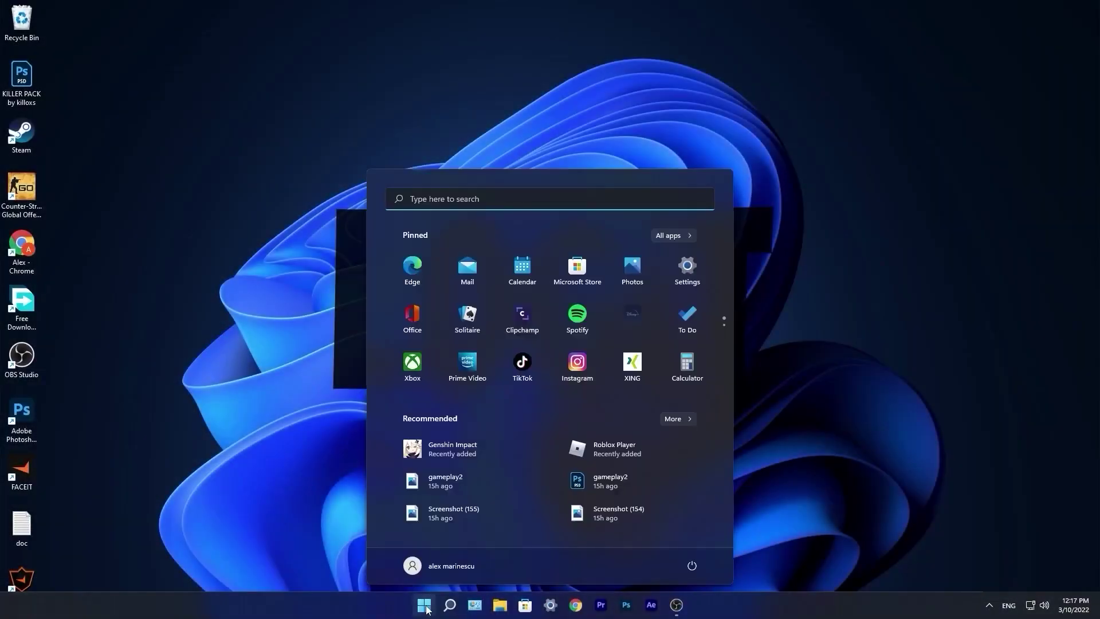
{"action": "left_click", "coordinate": [687, 272]}
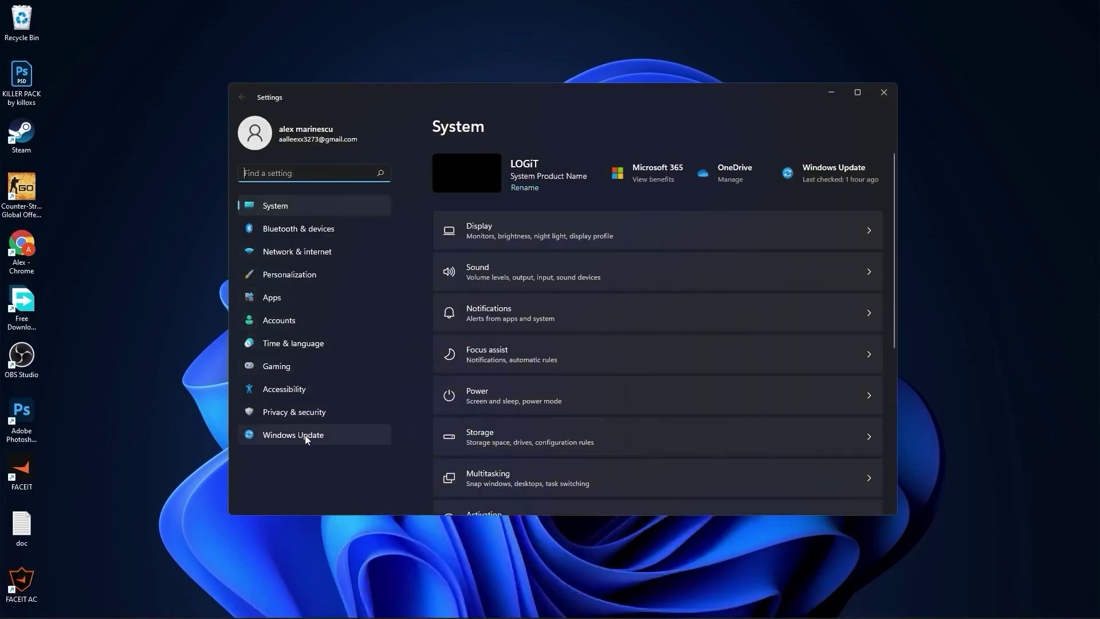
{"action": "left_click", "coordinate": [260, 435]}
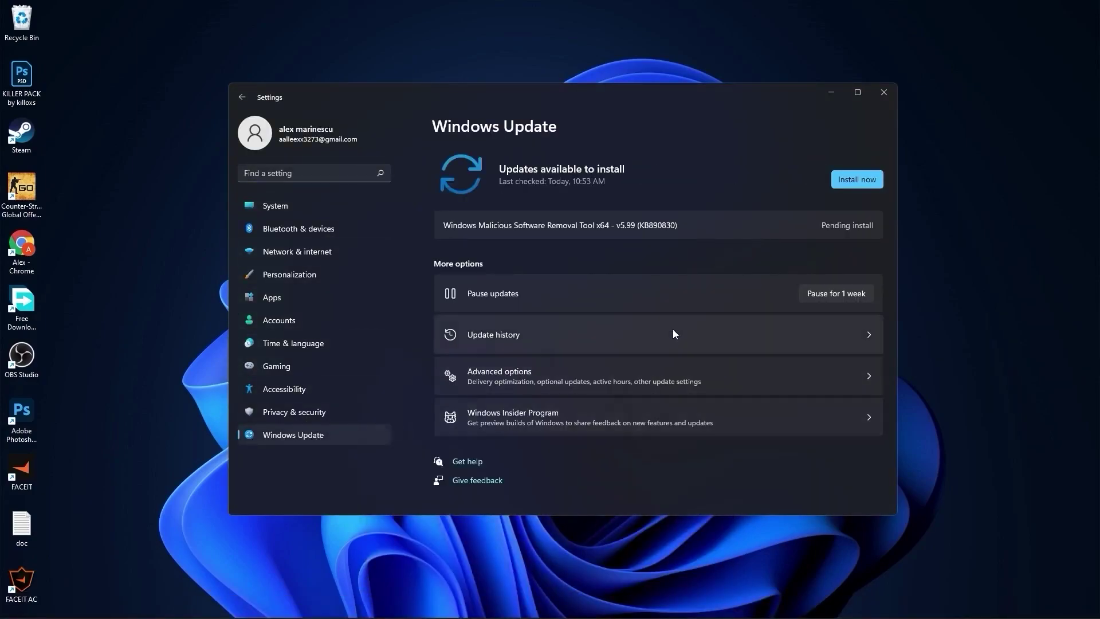
{"action": "left_click", "coordinate": [857, 180]}
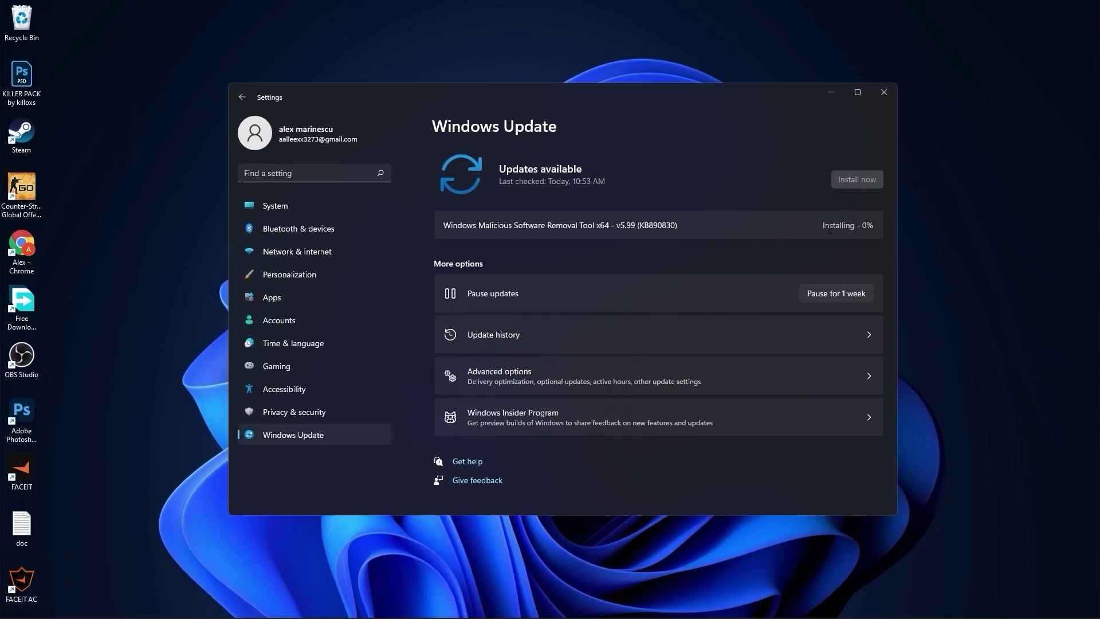
{"action": "left_click", "coordinate": [840, 177]}
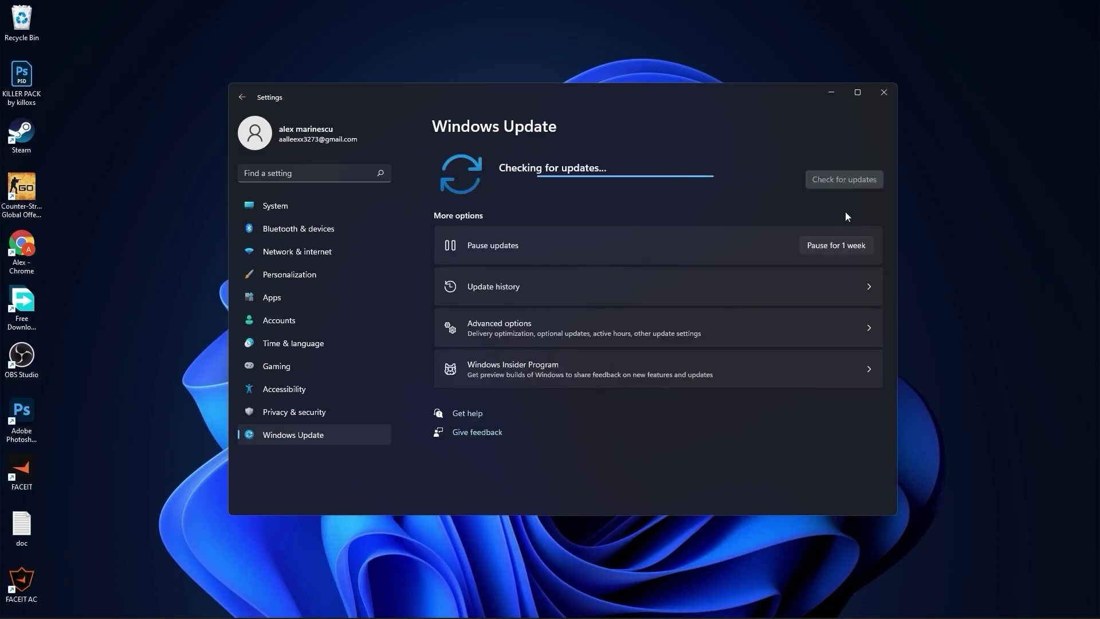
{"action": "left_click", "coordinate": [884, 92]}
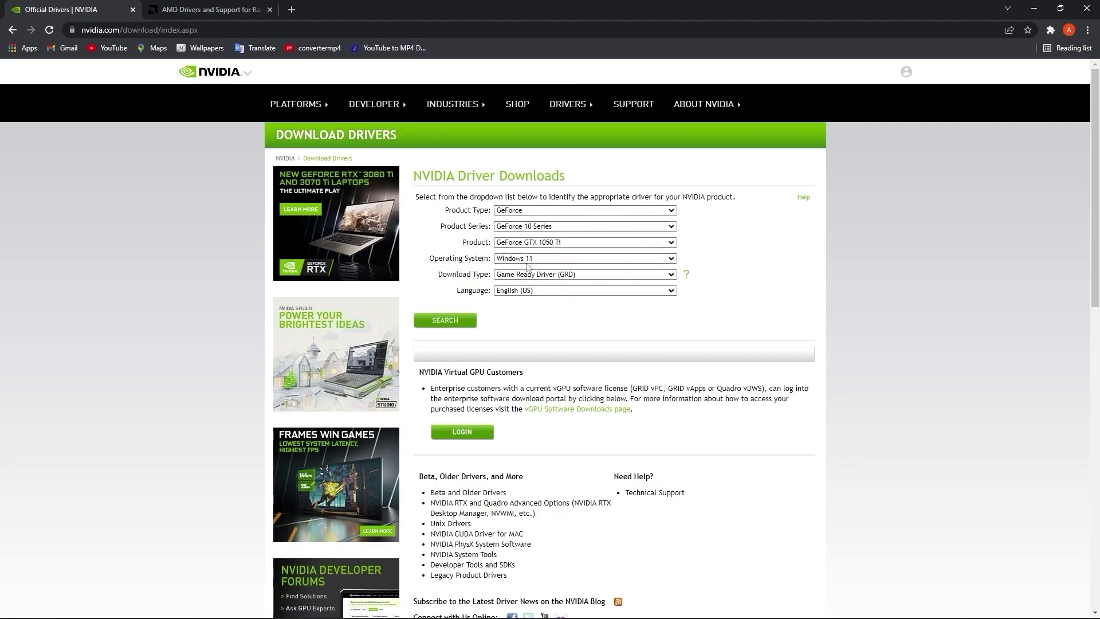
Find the GeForce GTX 1050 Ti driver on nvidia.com and download version 511.79.
{"action": "left_click", "coordinate": [446, 321]}
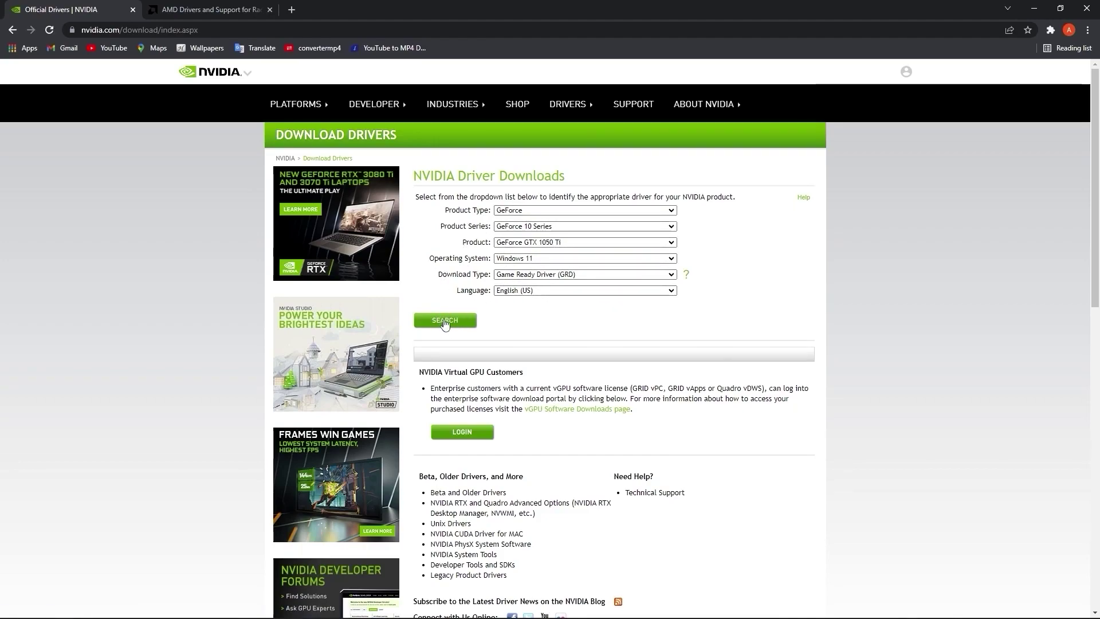
{"action": "left_click", "coordinate": [445, 263]}
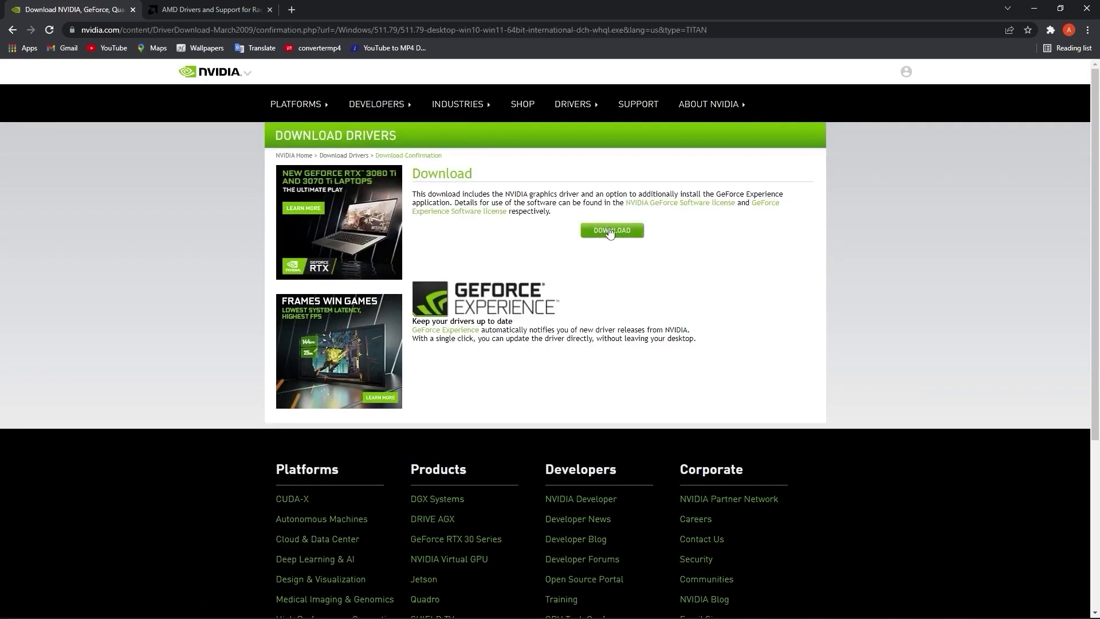
{"action": "left_click", "coordinate": [610, 232]}
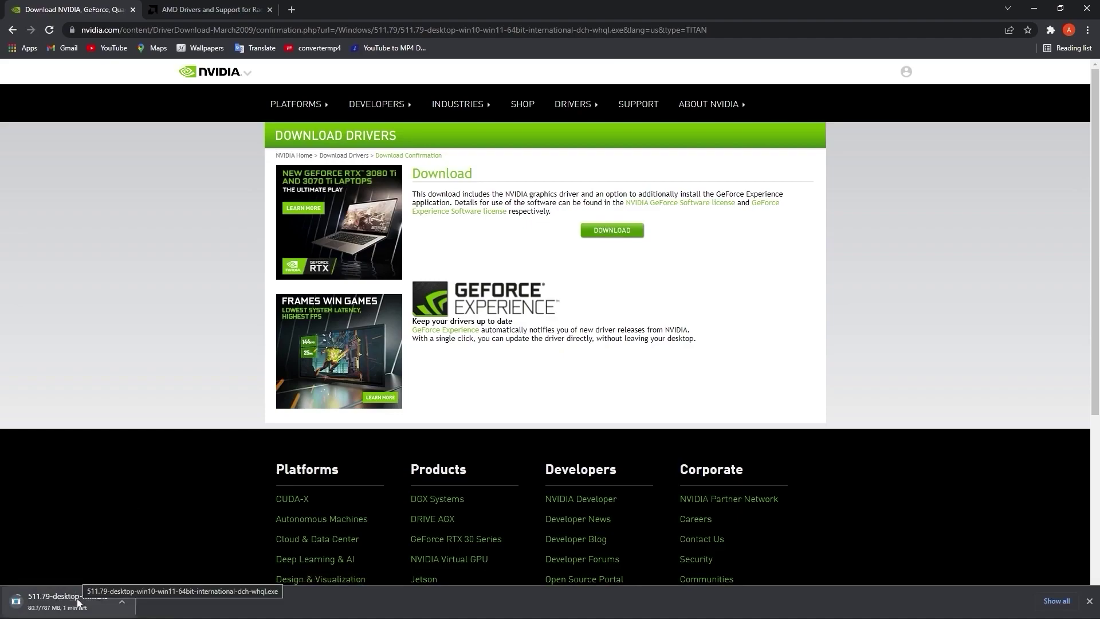
Start the AMD Radeon Software download on the AMD support page, then cancel it.
{"action": "left_click", "coordinate": [202, 8]}
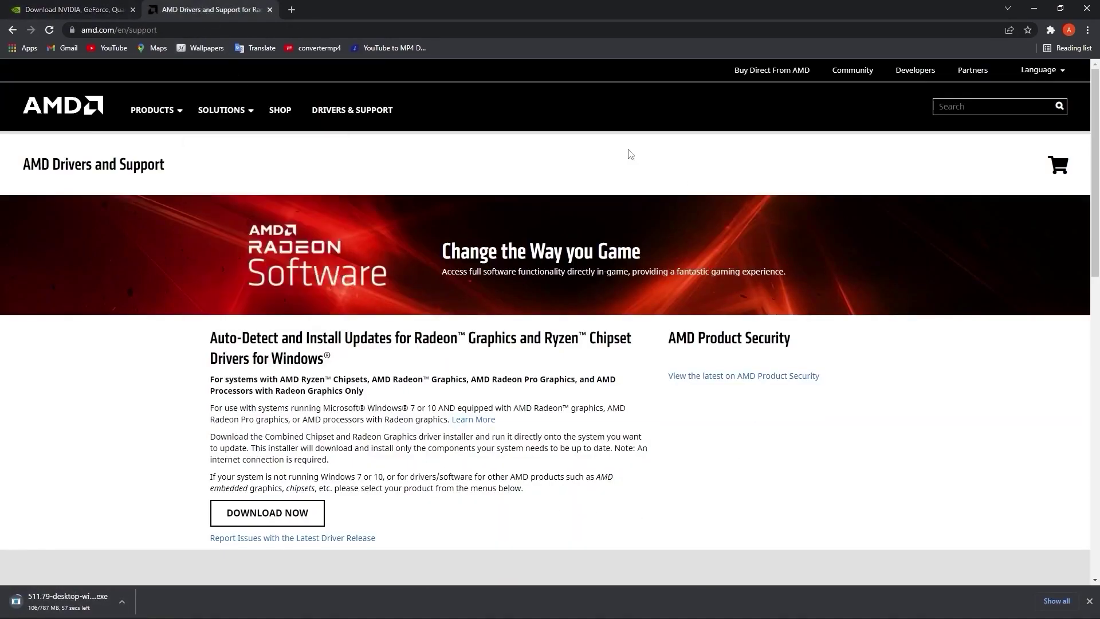
{"action": "scroll", "coordinate": [630, 154], "scroll_direction": "down", "scroll_amount": 2}
{"action": "left_click", "coordinate": [287, 398]}
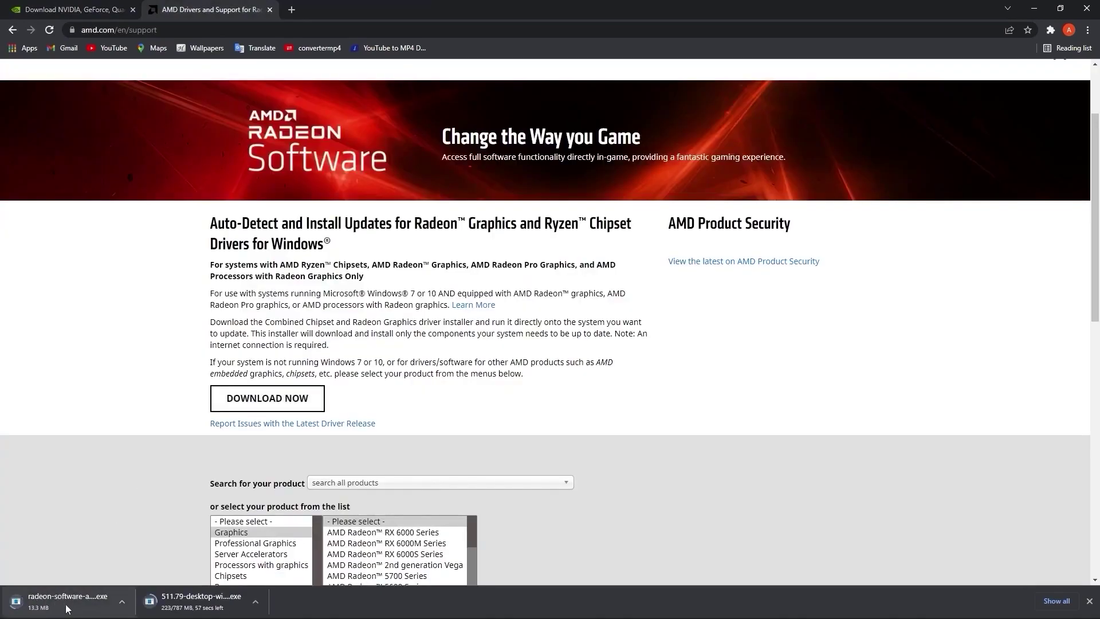
{"action": "left_click", "coordinate": [122, 601]}
{"action": "left_click", "coordinate": [138, 587]}
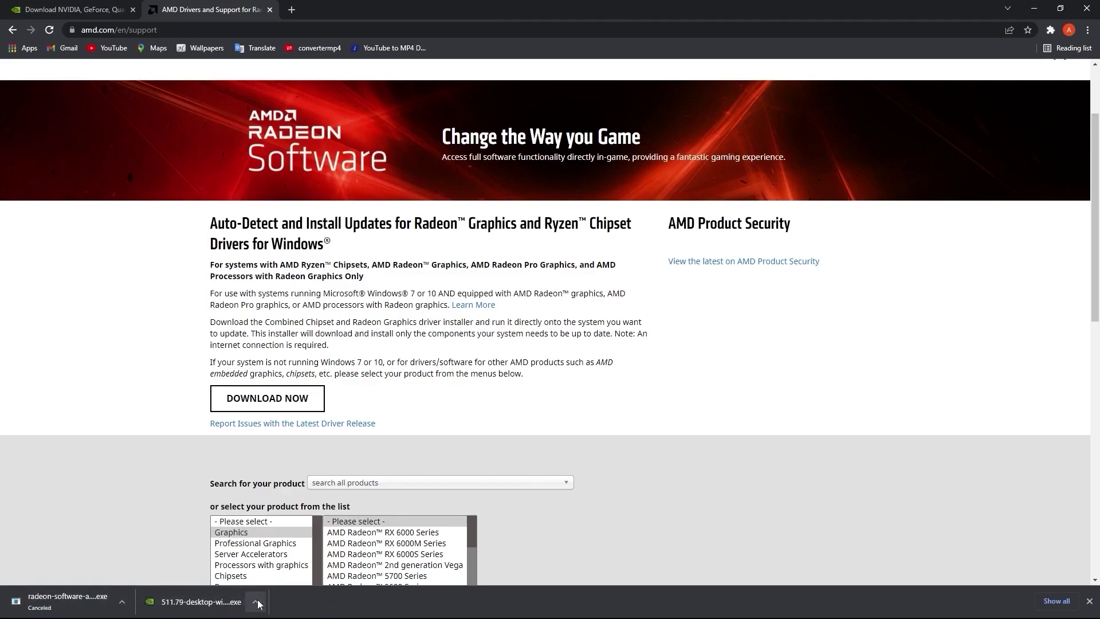
Open the downloaded 511.79 NVIDIA driver installer and minimize Chrome.
{"action": "left_click", "coordinate": [258, 604]}
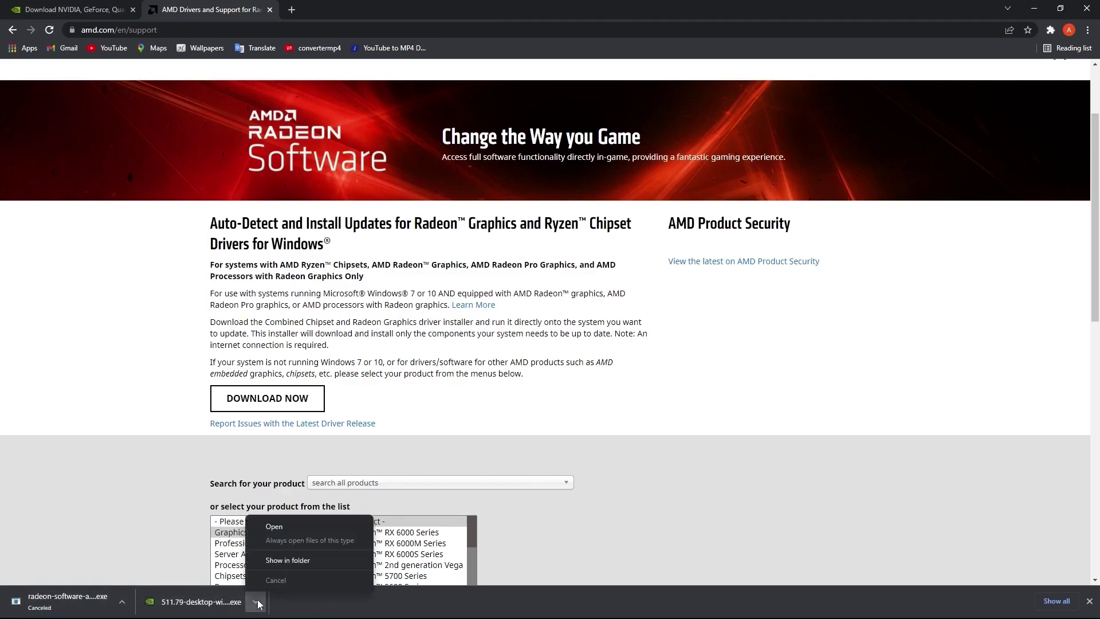
{"action": "left_click", "coordinate": [275, 525]}
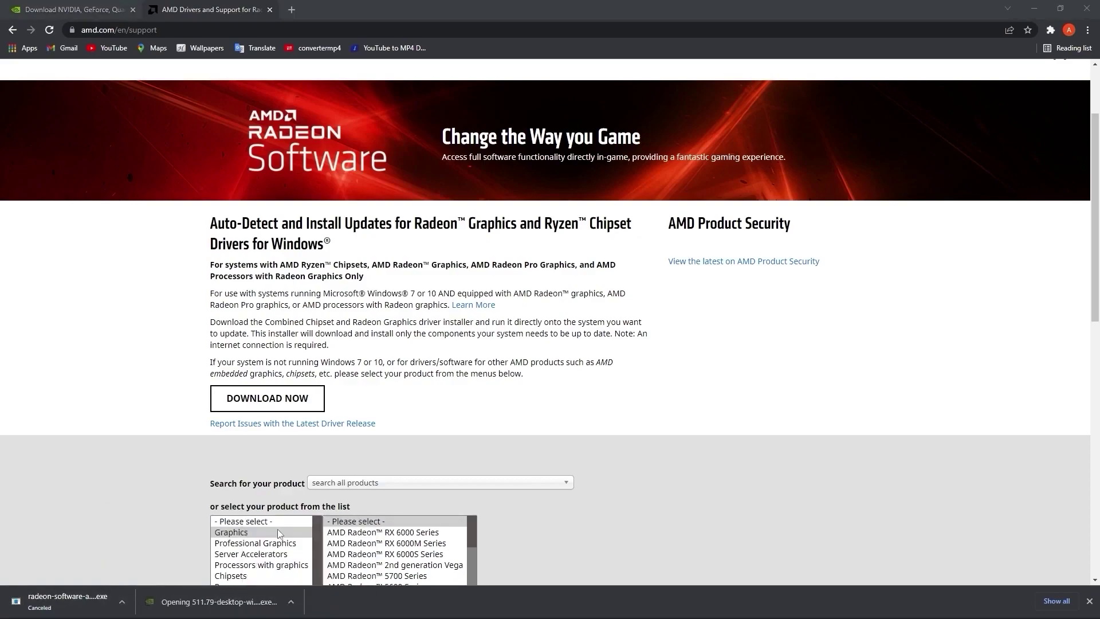
{"action": "left_click", "coordinate": [1034, 15]}
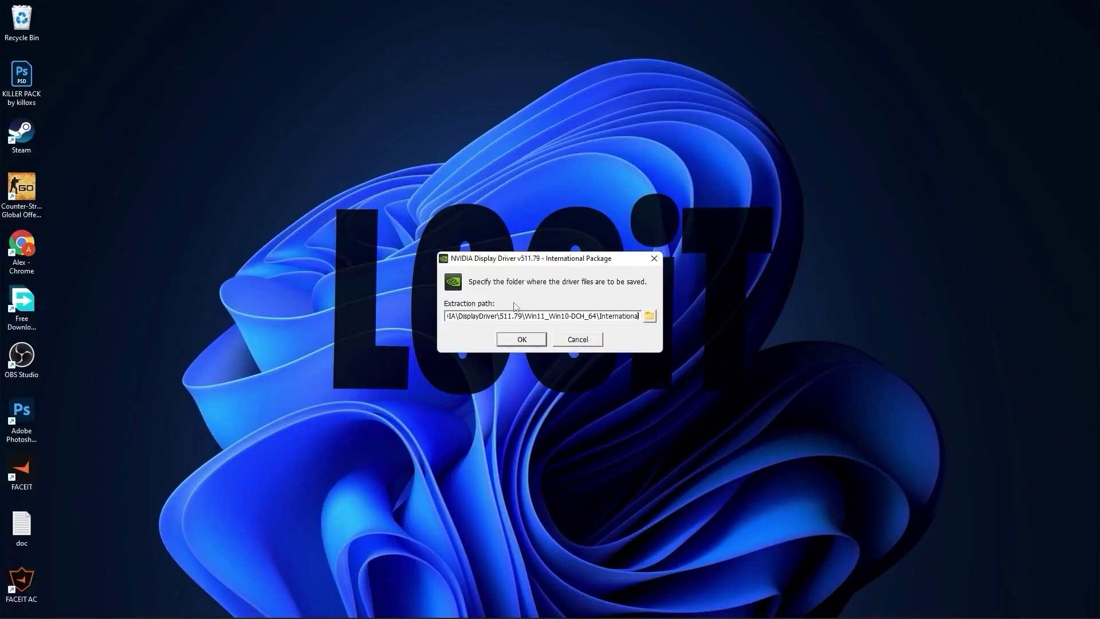
Extract to the default folder, accept the licence, run the Express install, and close when done.
{"action": "left_click", "coordinate": [521, 339]}
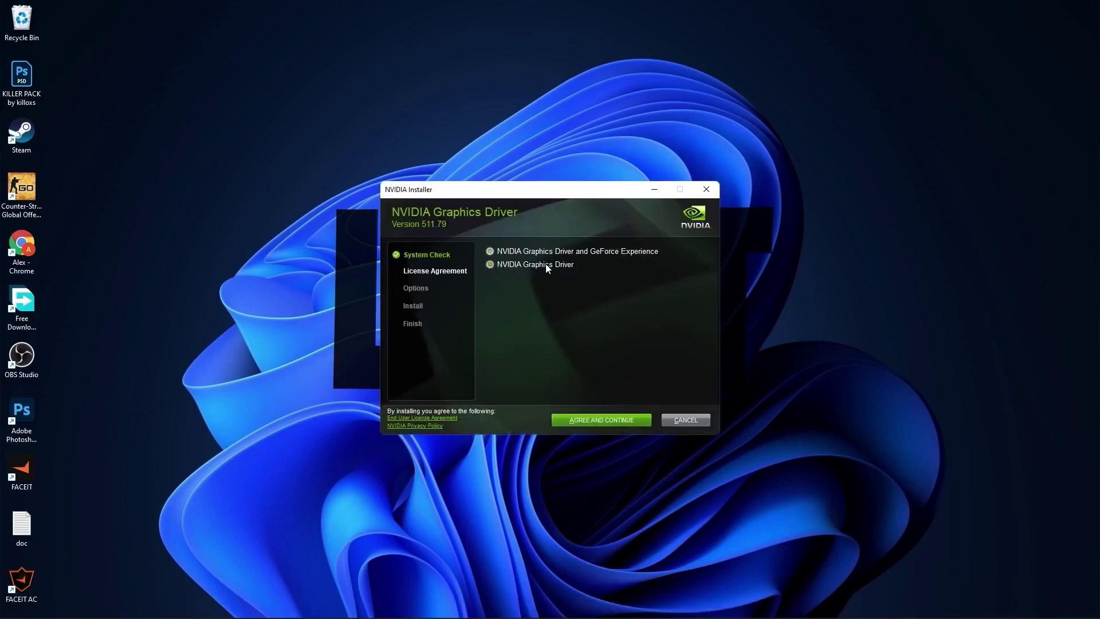
{"action": "left_click", "coordinate": [600, 421]}
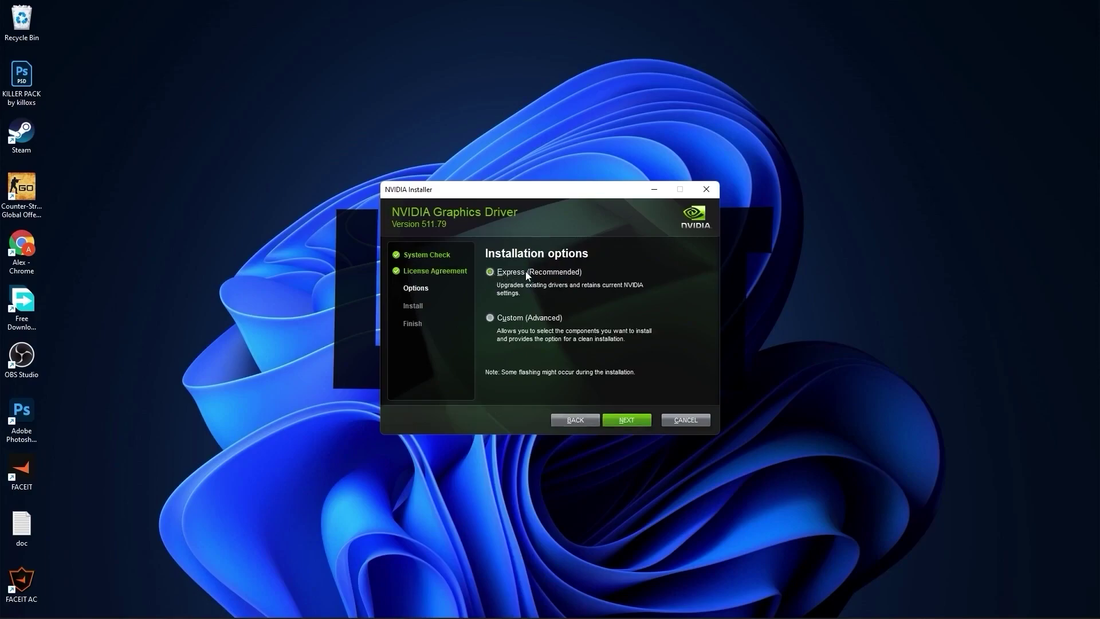
{"action": "left_click", "coordinate": [626, 421]}
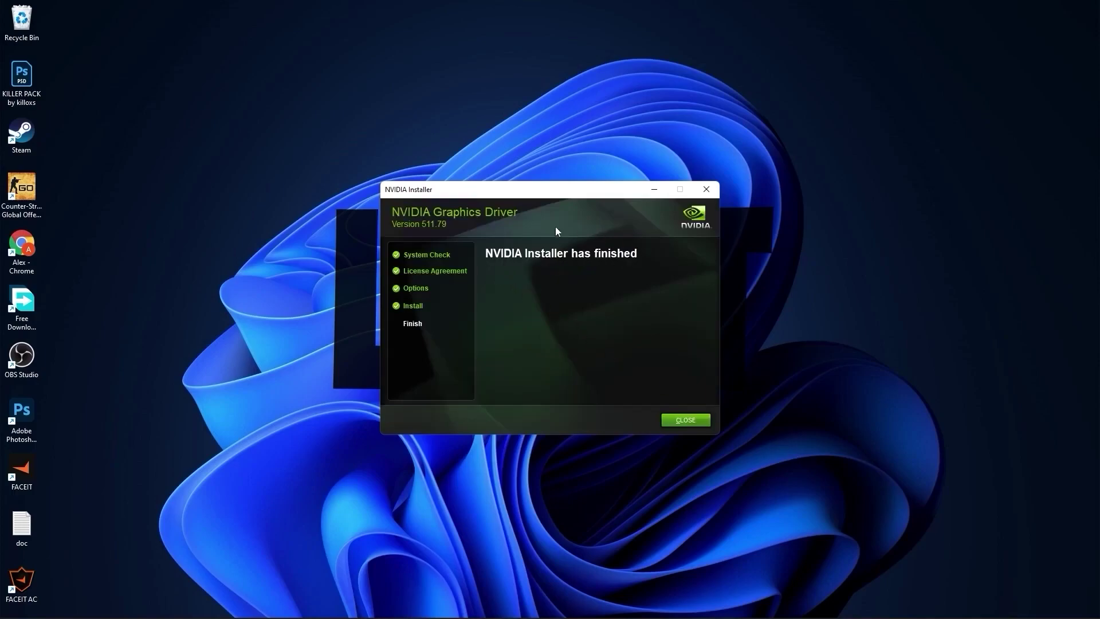
{"action": "left_click", "coordinate": [686, 420]}
Launch NVIDIA Control Panel from the desktop's full classic right-click menu.
{"action": "right_click", "coordinate": [578, 161]}
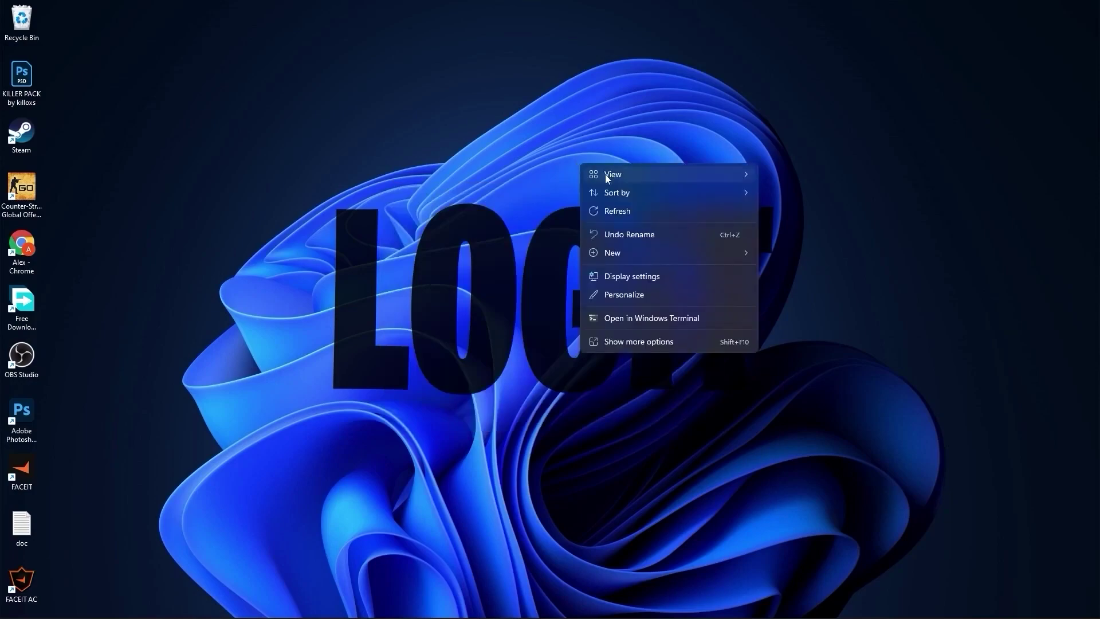
{"action": "left_click", "coordinate": [624, 339]}
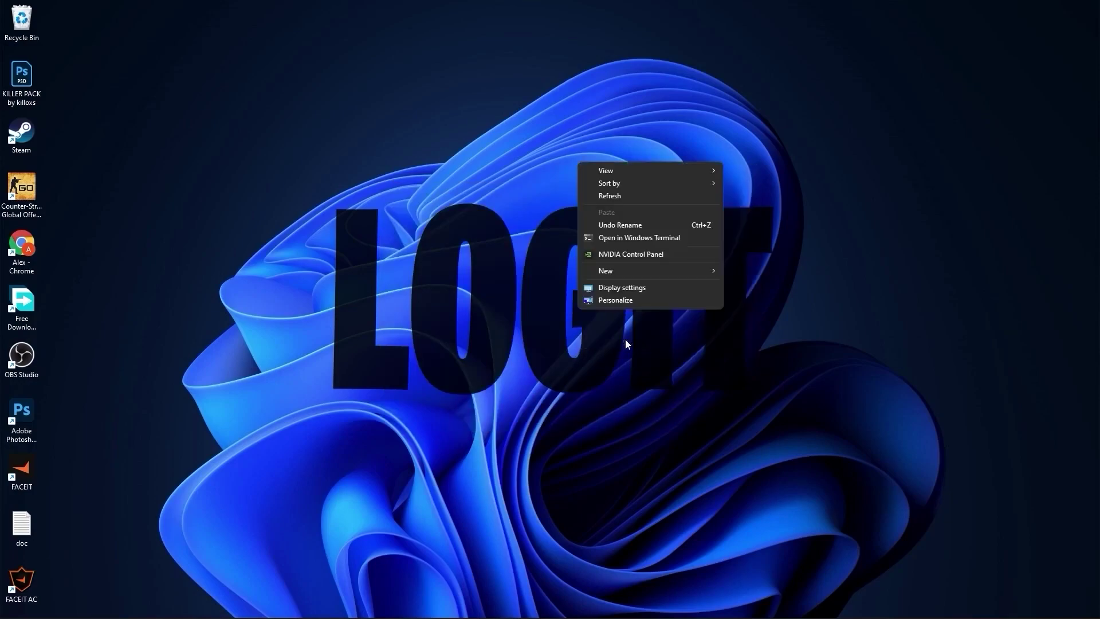
{"action": "left_click", "coordinate": [628, 256]}
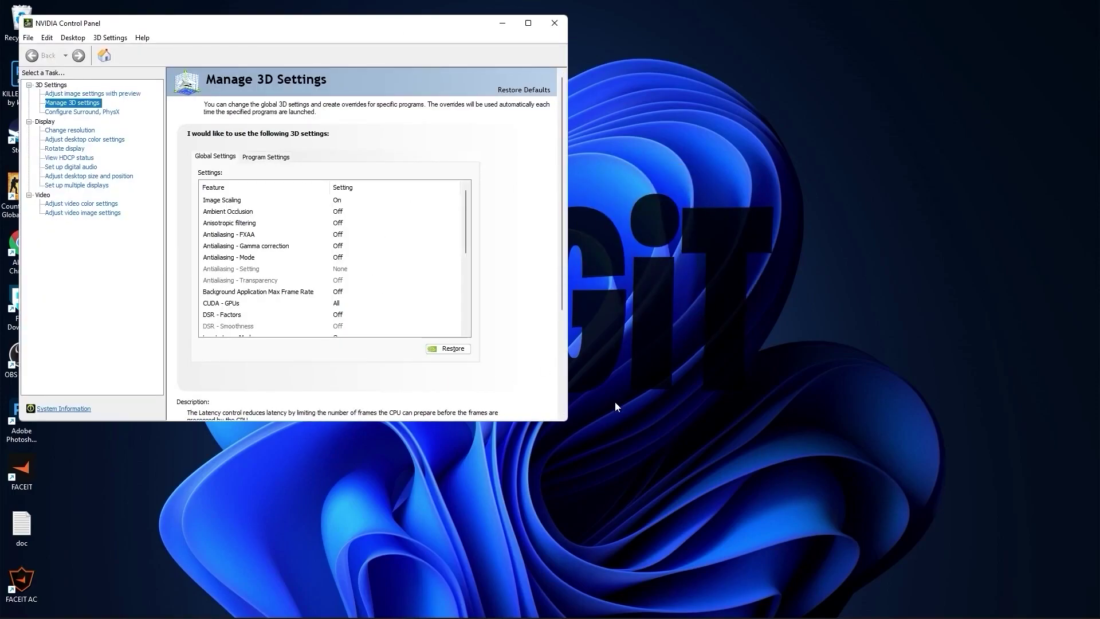
Search the Microsoft Store for 'nvidia control panel', open it, and select Adjust Image Settings with Preview.
{"action": "left_click", "coordinate": [512, 605]}
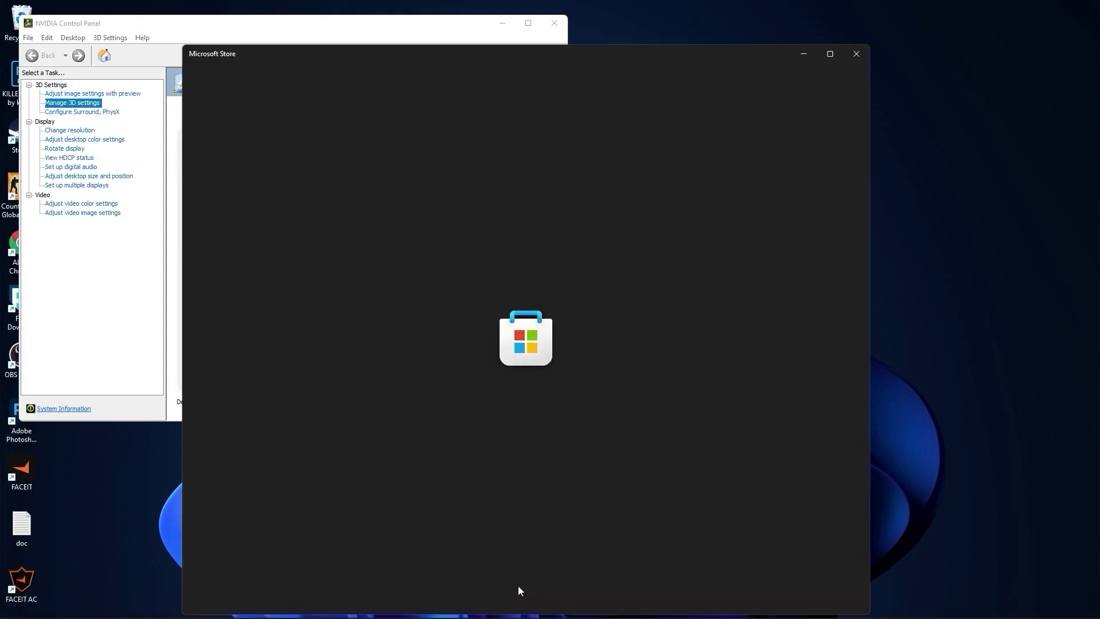
{"action": "left_click", "coordinate": [402, 40]}
{"action": "type", "text": "nvidia control panel"}
{"action": "left_click", "coordinate": [421, 98]}
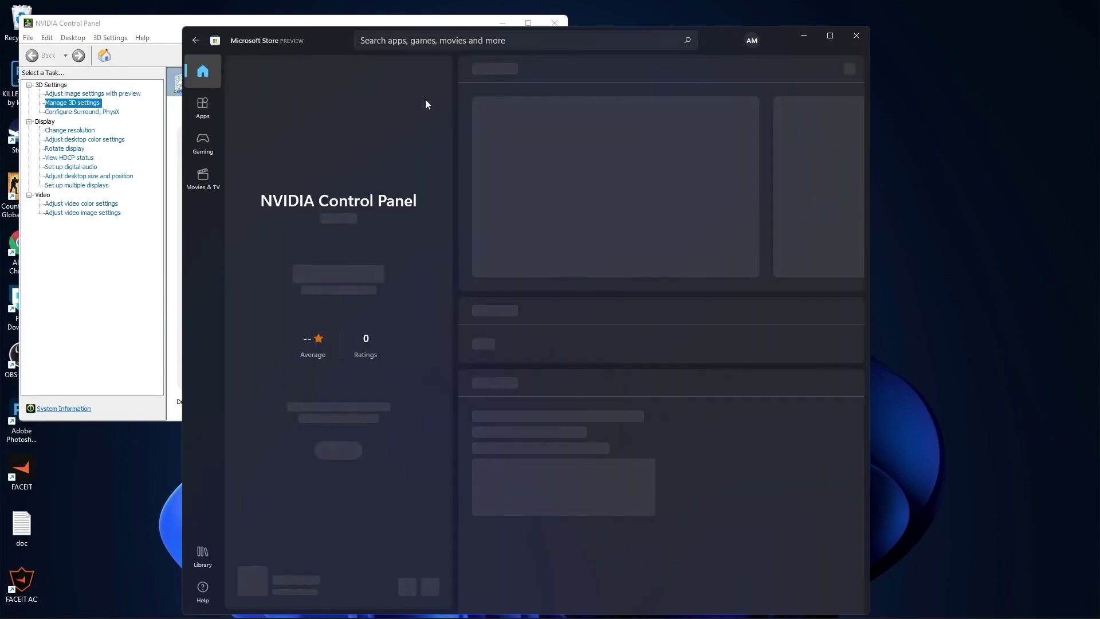
{"action": "left_click", "coordinate": [346, 280]}
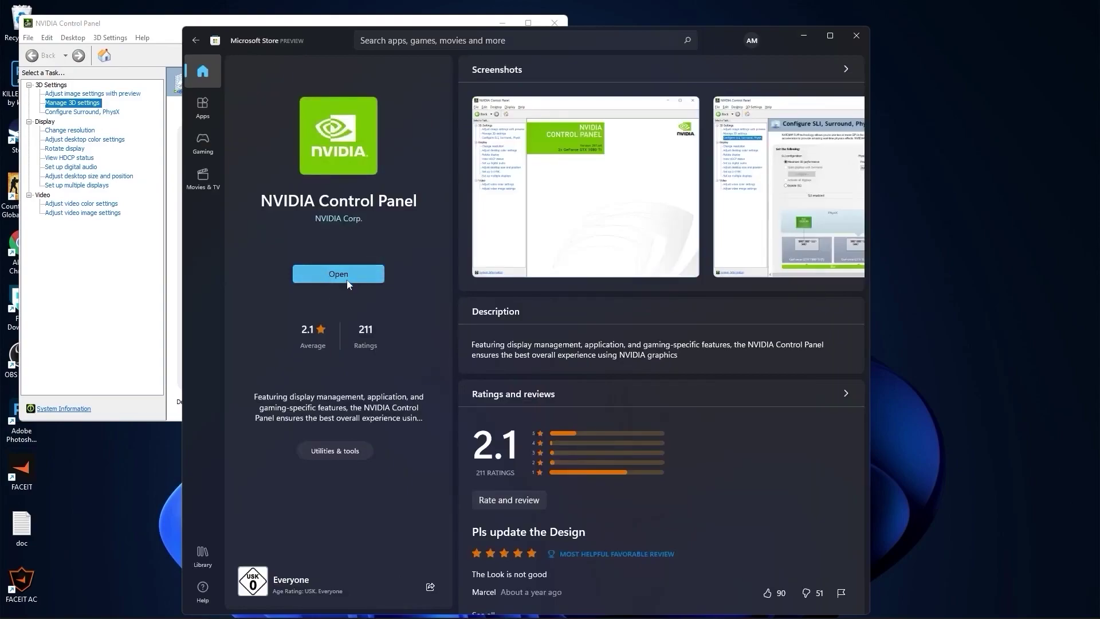
{"action": "left_click", "coordinate": [58, 94]}
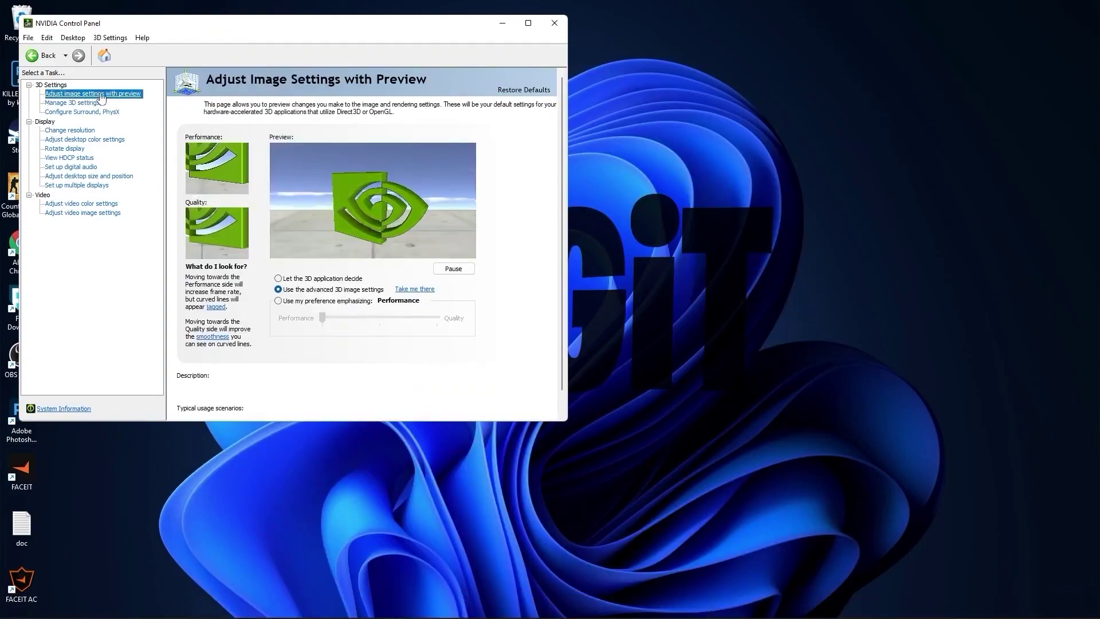
Apply performance-emphasized image settings, then review Image Scaling in Manage 3D Settings.
{"action": "left_click", "coordinate": [336, 300]}
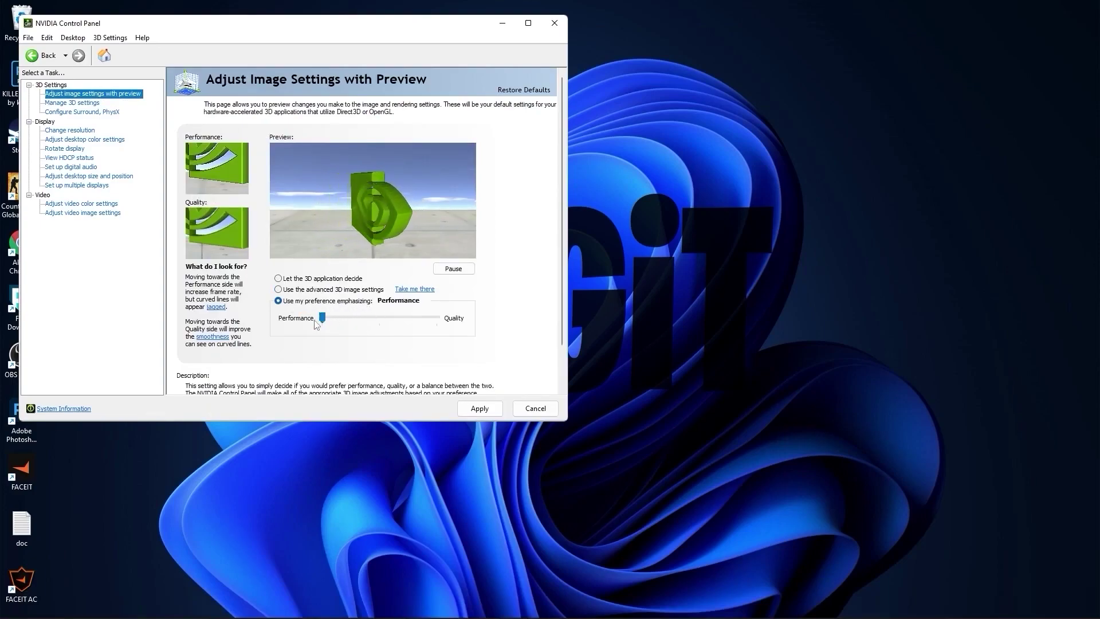
{"action": "left_click", "coordinate": [480, 408]}
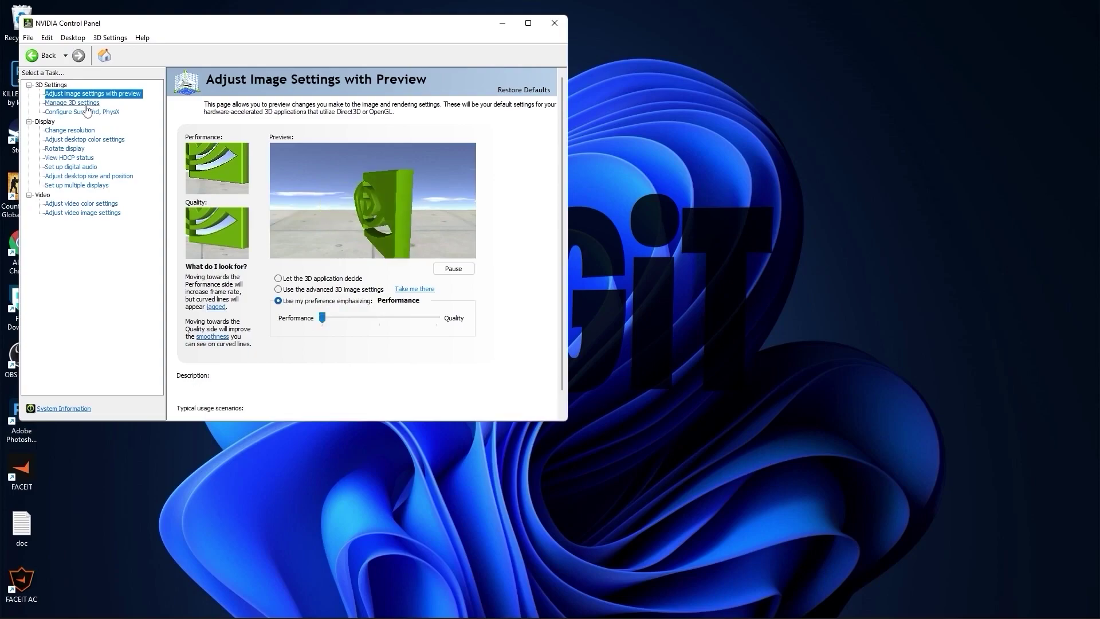
{"action": "left_click", "coordinate": [49, 104]}
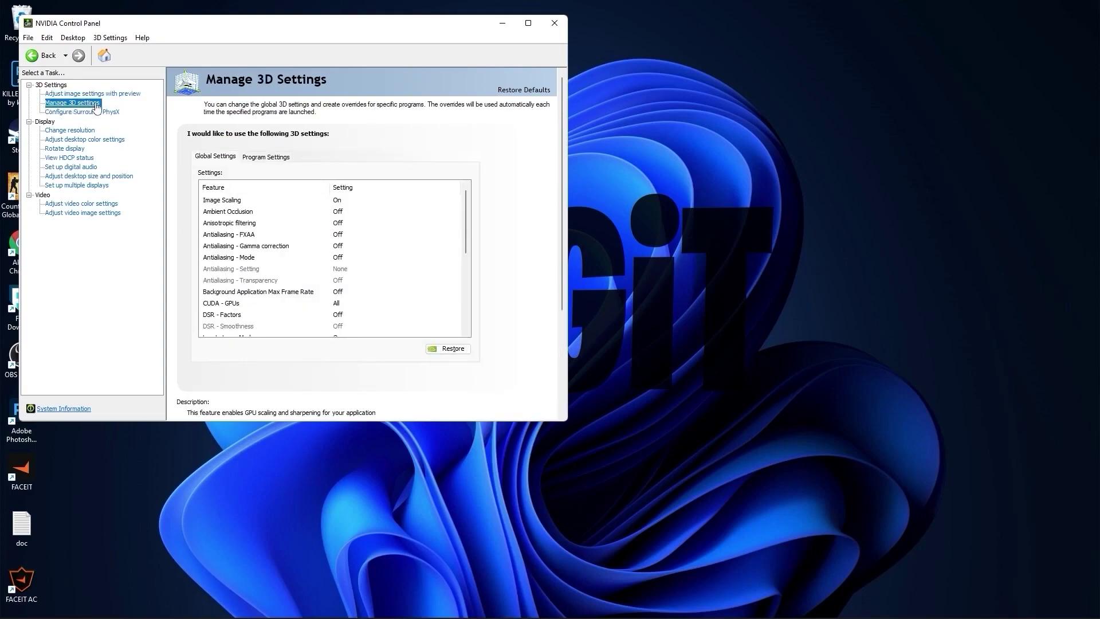
{"action": "left_click", "coordinate": [205, 201]}
{"action": "left_click", "coordinate": [338, 200]}
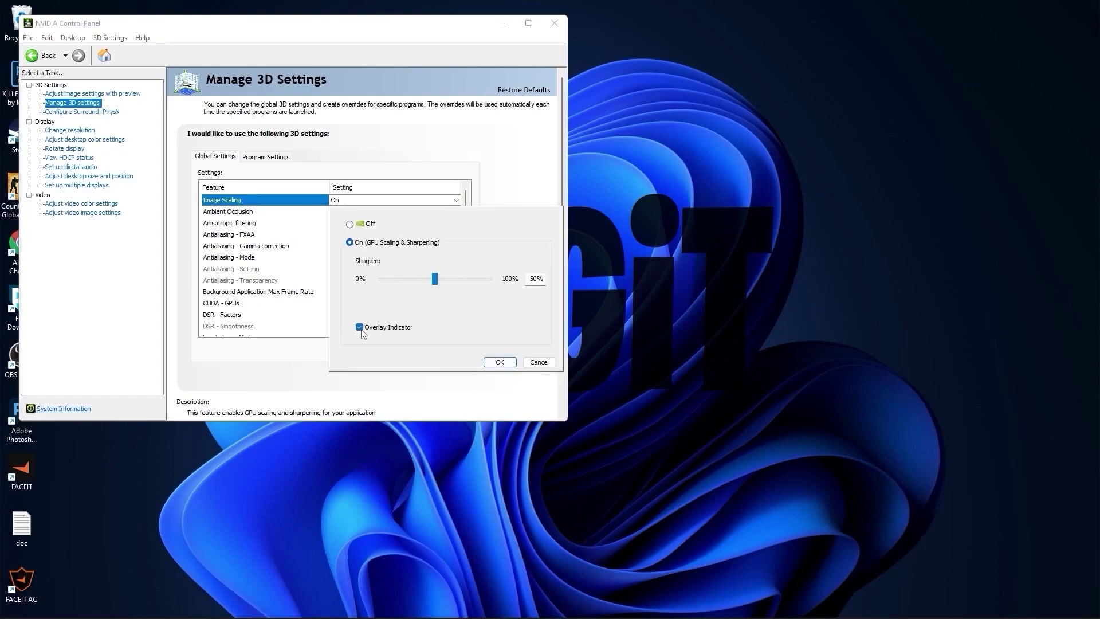
{"action": "left_click", "coordinate": [500, 363]}
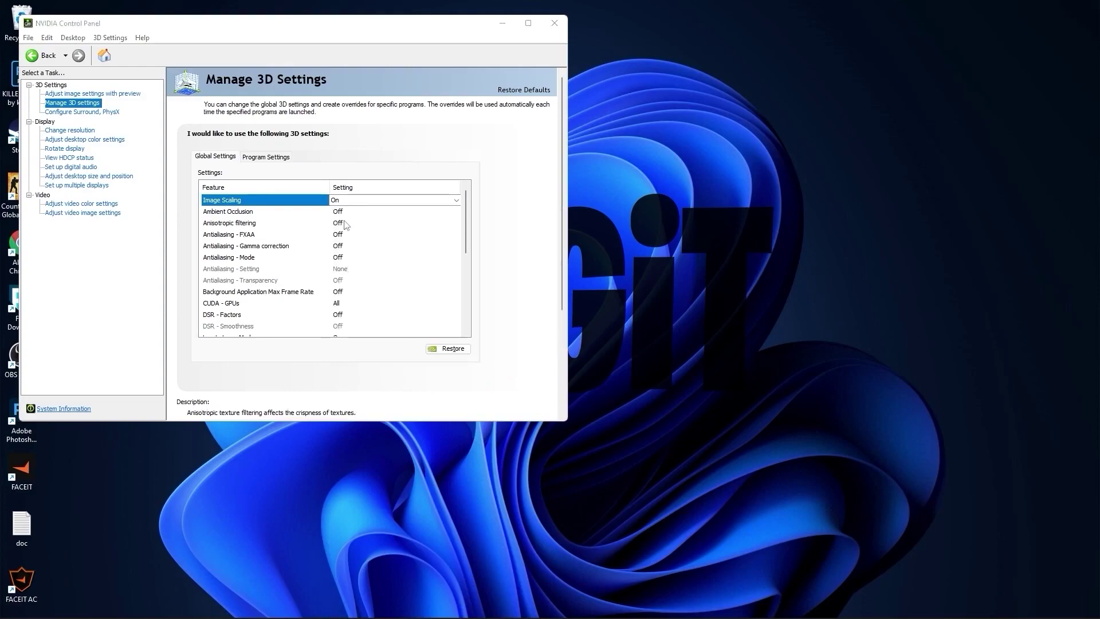
Set Low Latency Mode to On and leave Max Frame Rate Off.
{"action": "scroll", "coordinate": [349, 264], "scroll_direction": "down", "scroll_amount": 2}
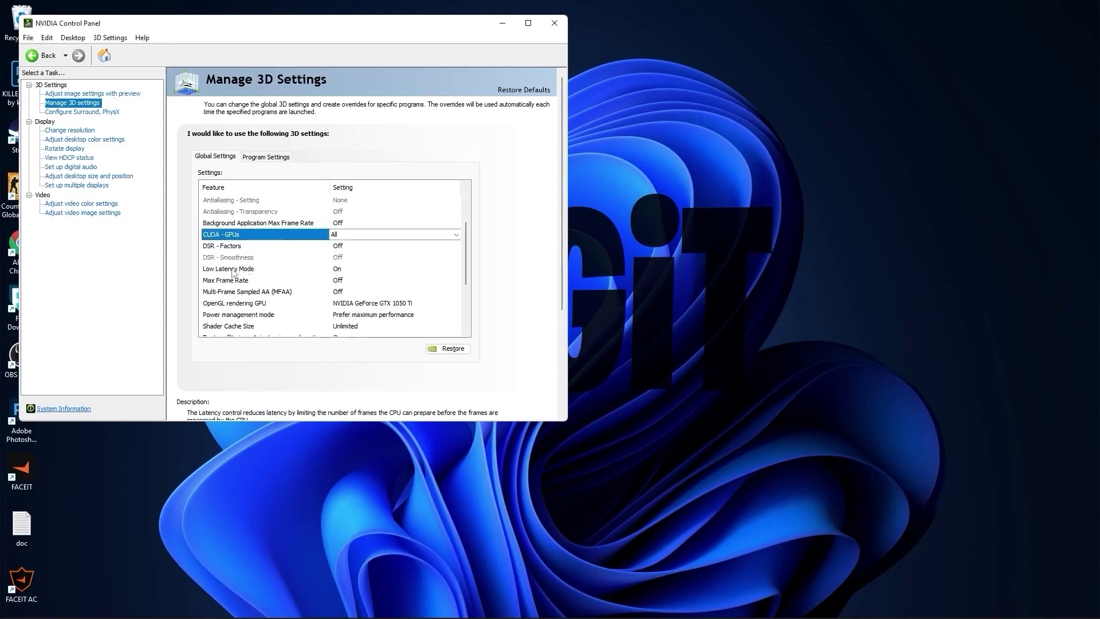
{"action": "left_click", "coordinate": [241, 269]}
{"action": "left_click", "coordinate": [338, 269]}
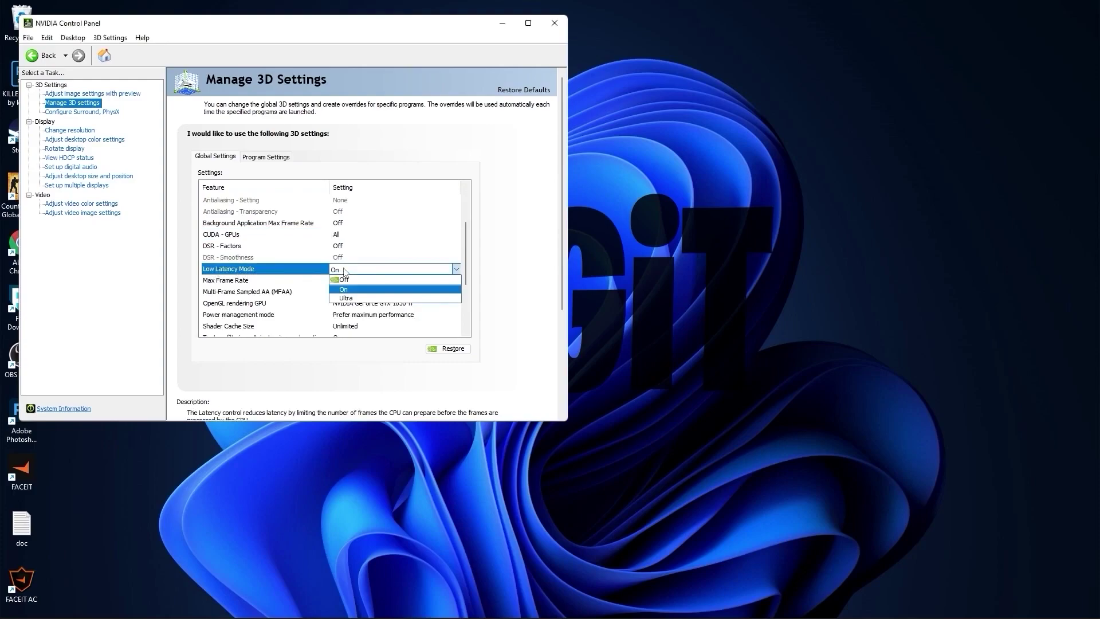
{"action": "left_click", "coordinate": [346, 287]}
{"action": "left_click", "coordinate": [250, 281]}
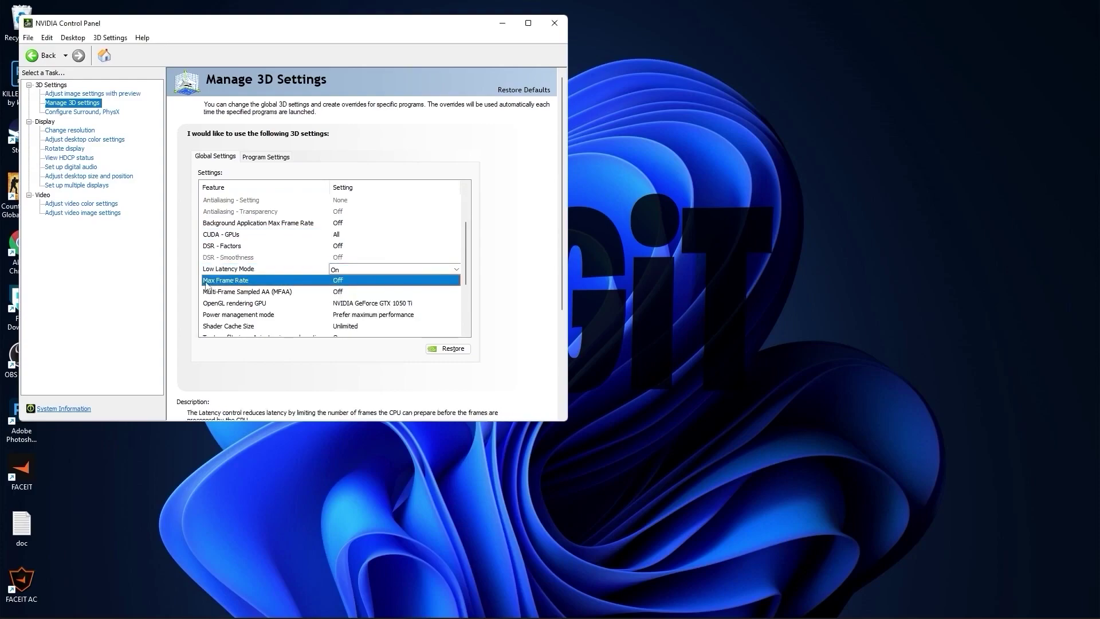
{"action": "left_click", "coordinate": [343, 281]}
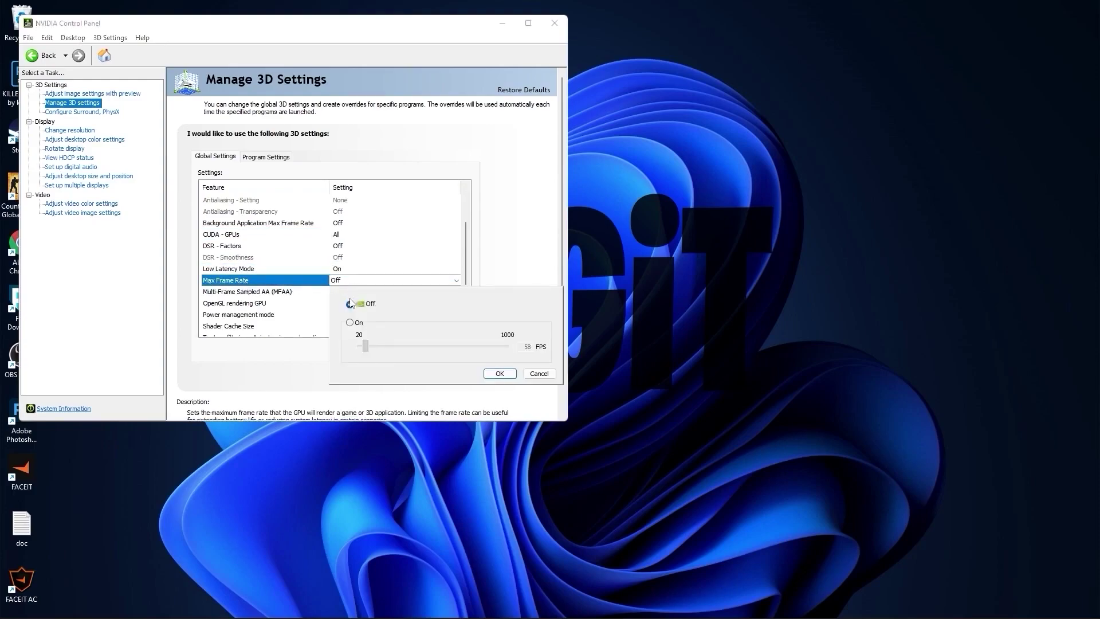
{"action": "left_click", "coordinate": [490, 374]}
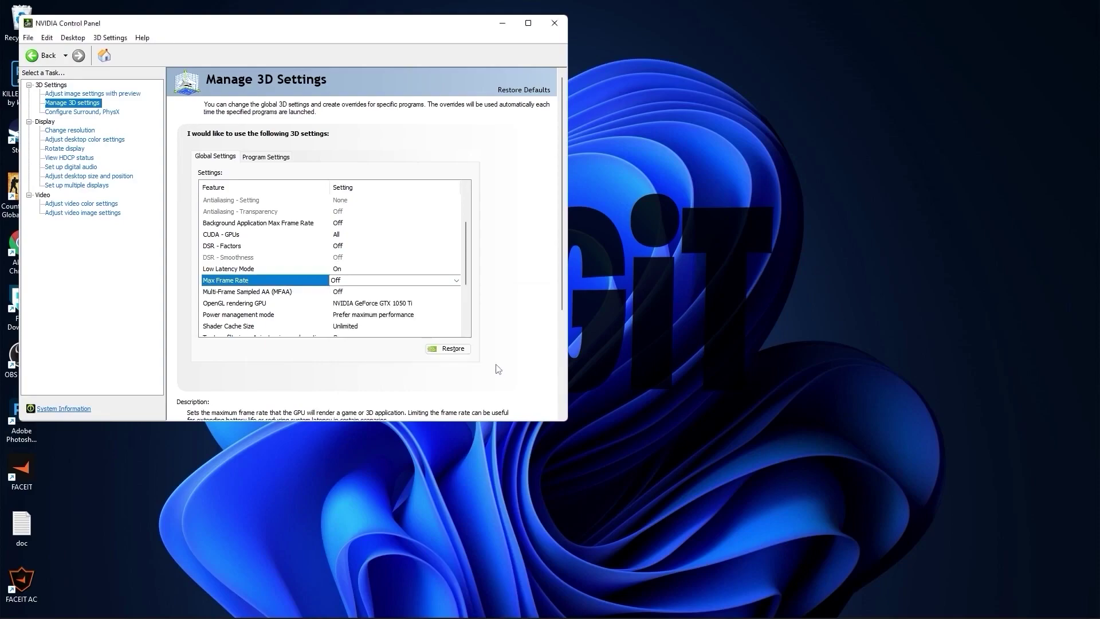
Keep GTX 1050 Ti for OpenGL rendering and set Power management to Prefer maximum performance.
{"action": "scroll", "coordinate": [234, 251], "scroll_direction": "down", "scroll_amount": 2}
{"action": "left_click", "coordinate": [234, 247]}
{"action": "left_click", "coordinate": [331, 249]}
{"action": "left_click", "coordinate": [360, 254]}
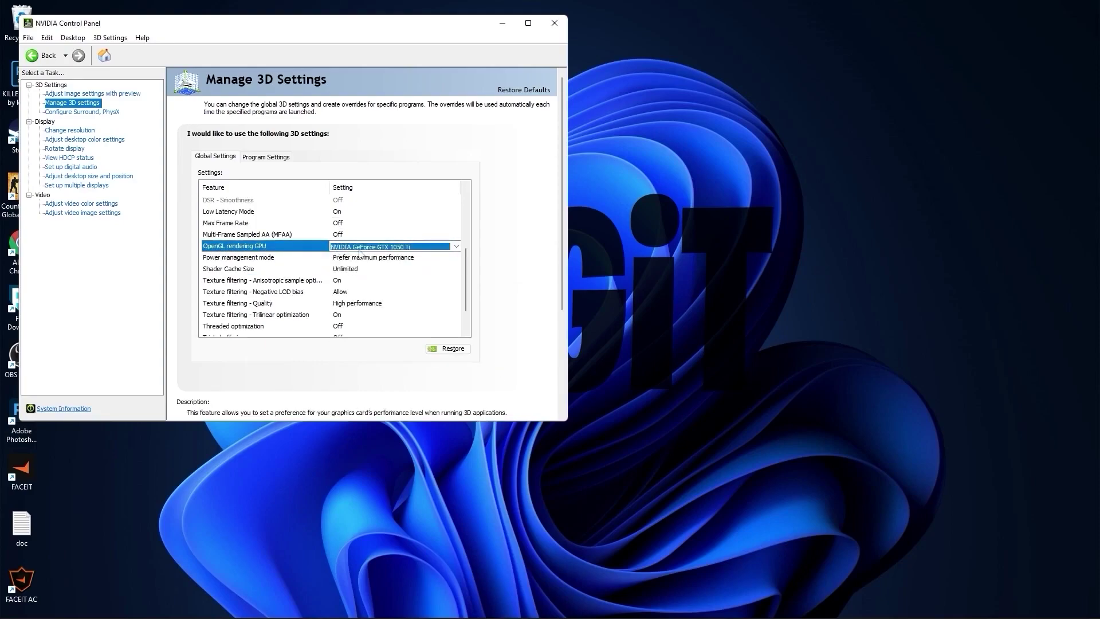
{"action": "left_click", "coordinate": [357, 257]}
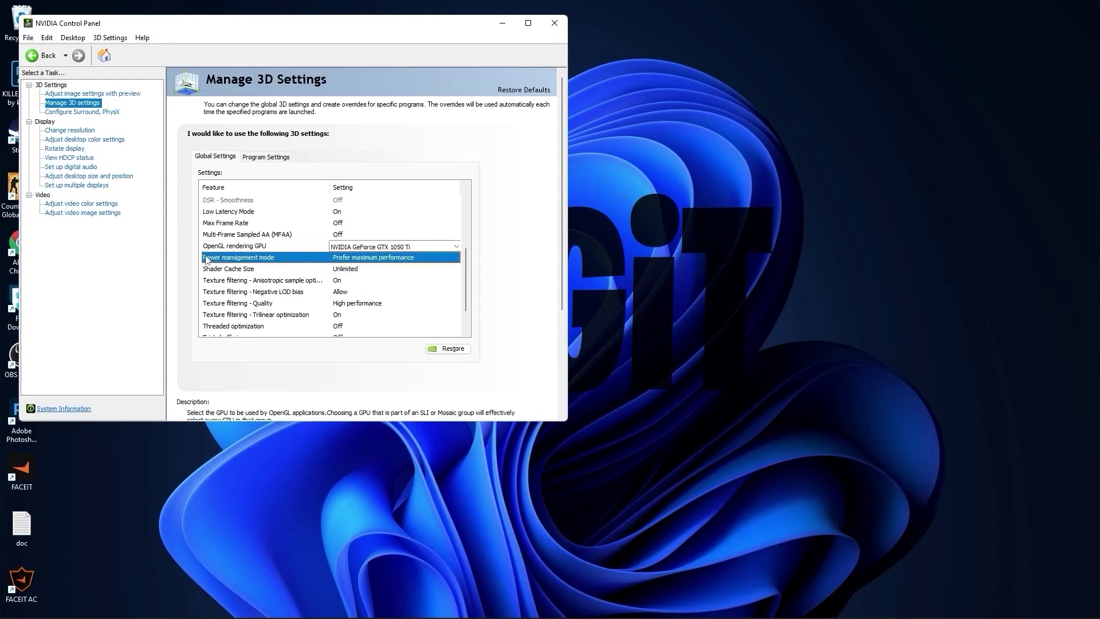
{"action": "left_click", "coordinate": [349, 259]}
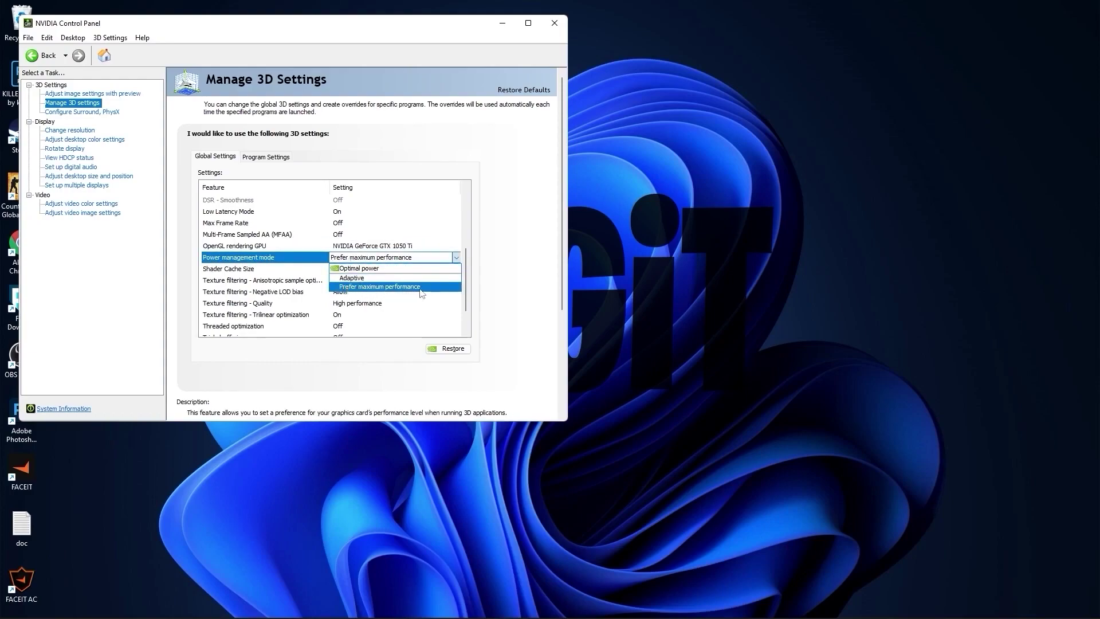
{"action": "left_click", "coordinate": [368, 288]}
Keep texture filtering on High performance and turn Threaded optimization and Vertical sync Off.
{"action": "scroll", "coordinate": [287, 275], "scroll_direction": "down", "scroll_amount": 1}
{"action": "left_click", "coordinate": [253, 269]}
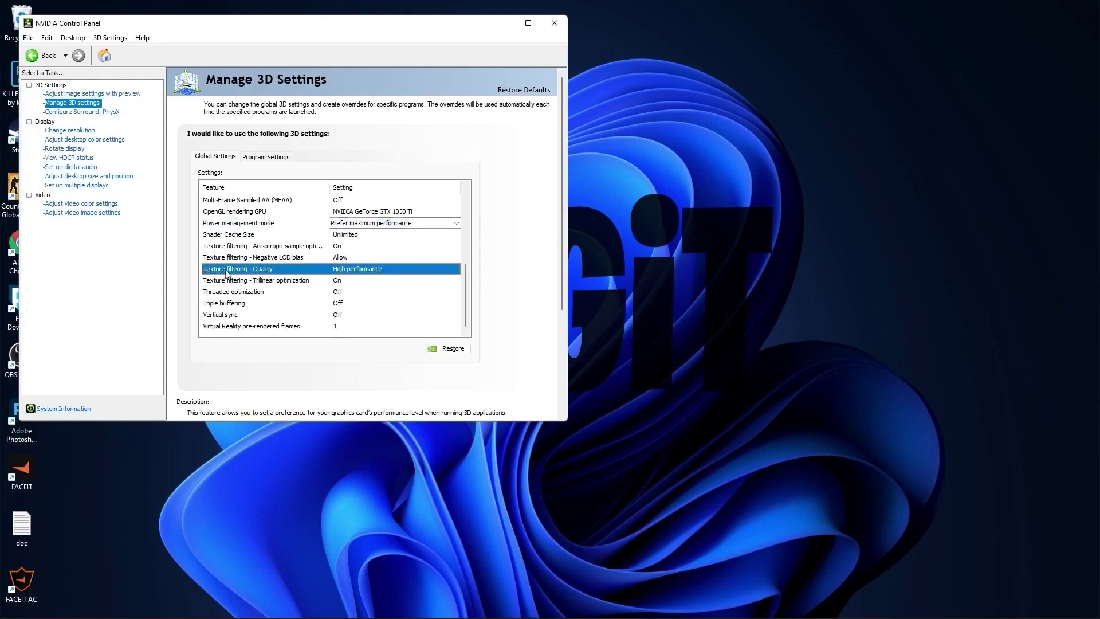
{"action": "left_click", "coordinate": [350, 272]}
{"action": "left_click", "coordinate": [358, 288]}
{"action": "left_click", "coordinate": [205, 294]}
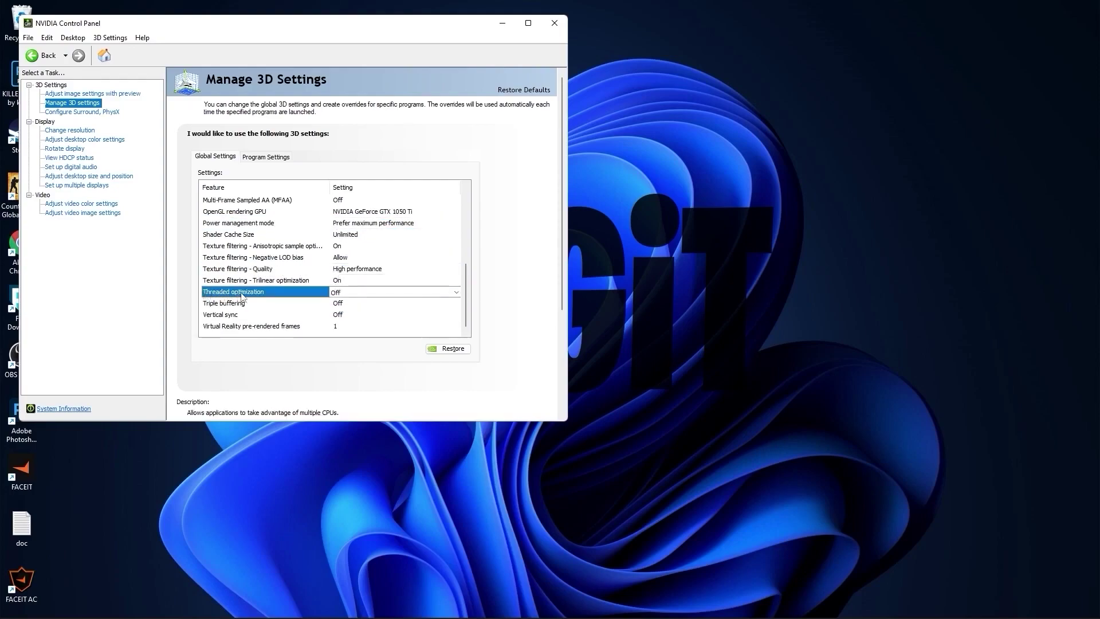
{"action": "left_click", "coordinate": [338, 293]}
{"action": "left_click", "coordinate": [345, 312]}
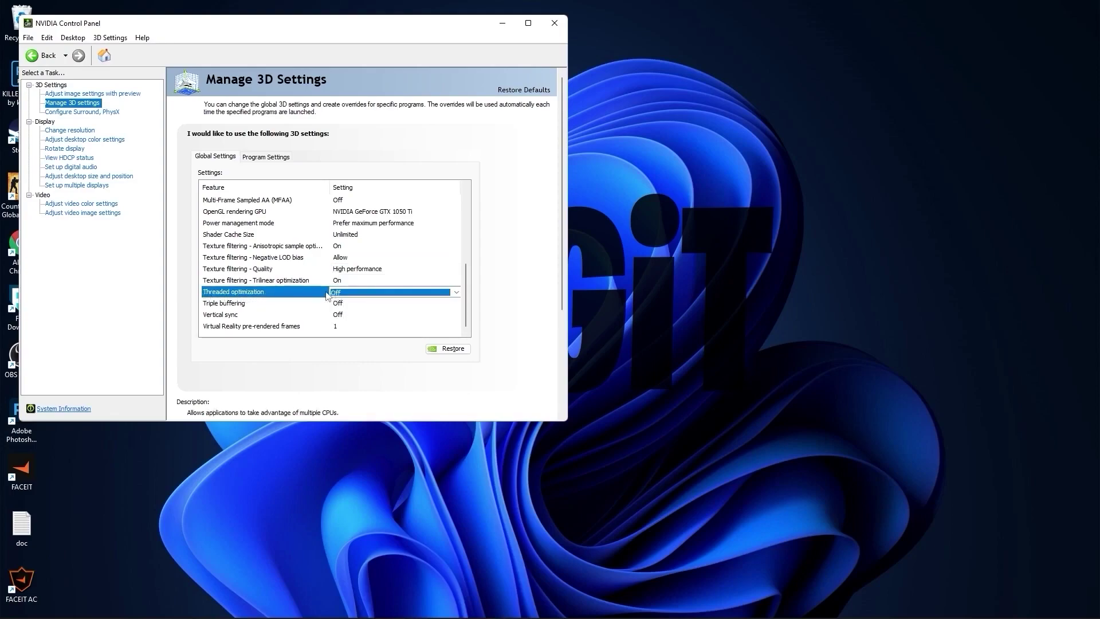
{"action": "left_click", "coordinate": [232, 317]}
{"action": "left_click", "coordinate": [340, 317]}
{"action": "left_click", "coordinate": [349, 327]}
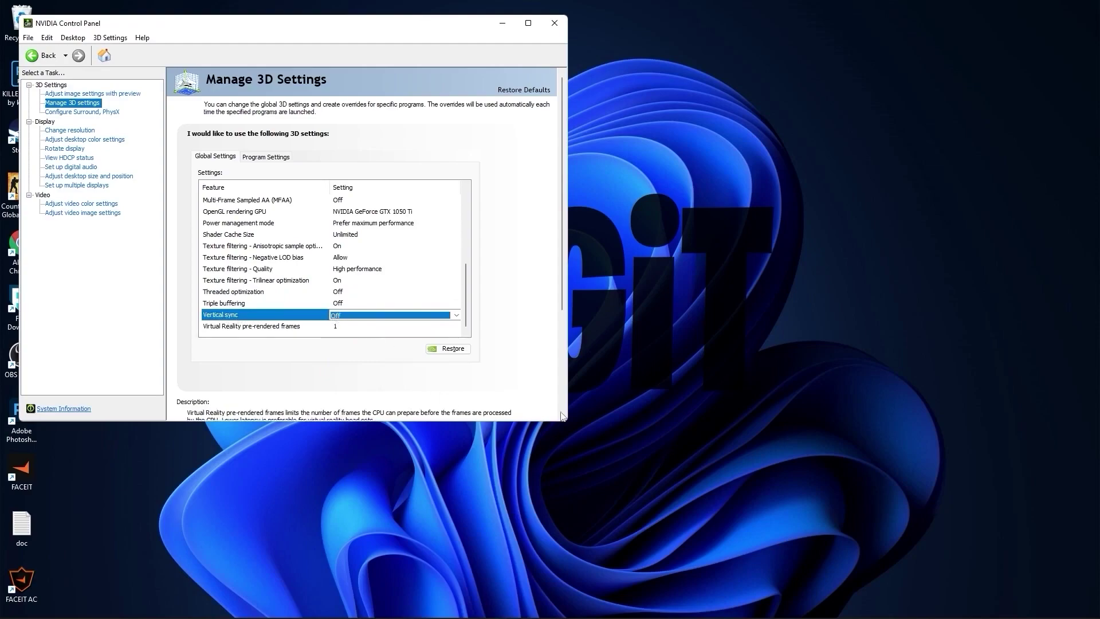
Set the display to PC 1920 × 1080 at 75Hz, apply, and keep the change.
{"action": "left_click", "coordinate": [48, 131]}
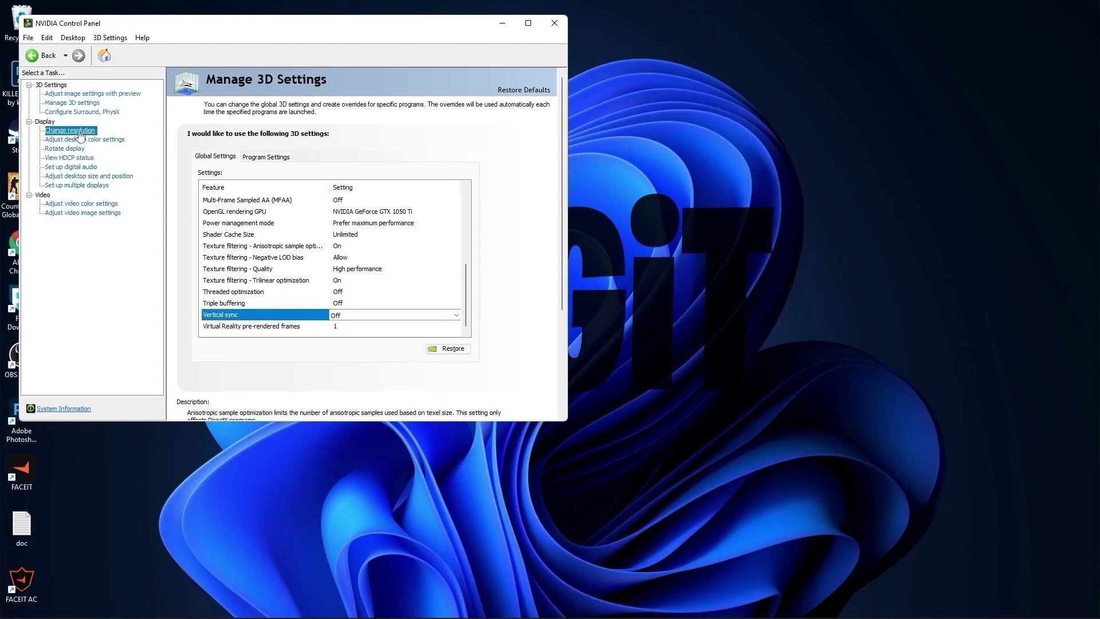
{"action": "scroll", "coordinate": [257, 321], "scroll_direction": "up", "scroll_amount": 3}
{"action": "left_click", "coordinate": [258, 307]}
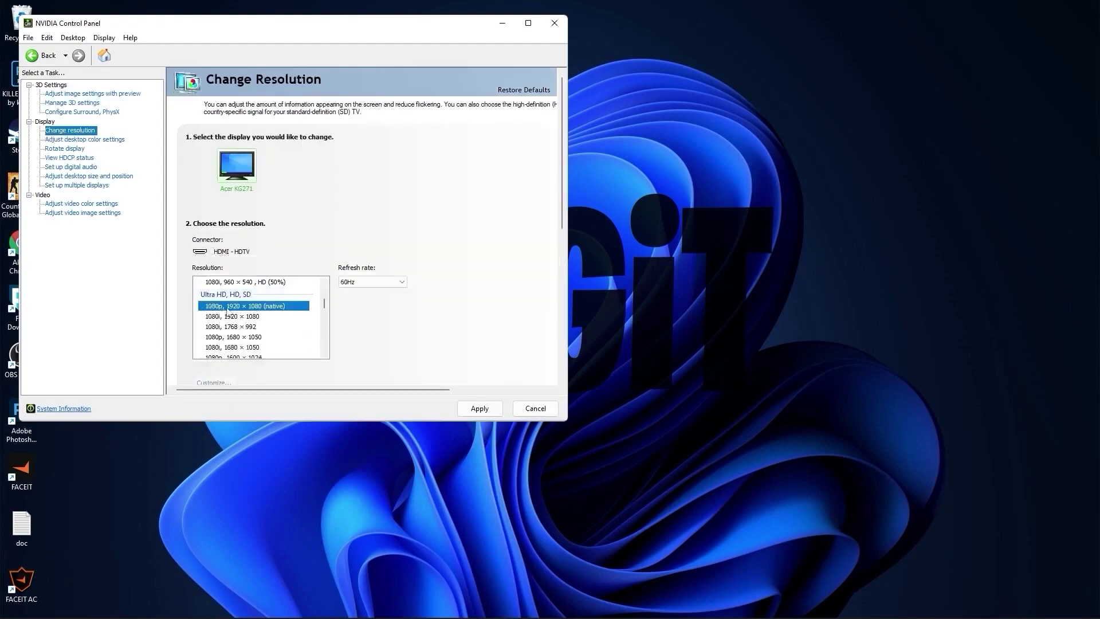
{"action": "left_click", "coordinate": [349, 282]}
{"action": "left_click", "coordinate": [343, 283]}
{"action": "scroll", "coordinate": [257, 315], "scroll_direction": "down", "scroll_amount": 6}
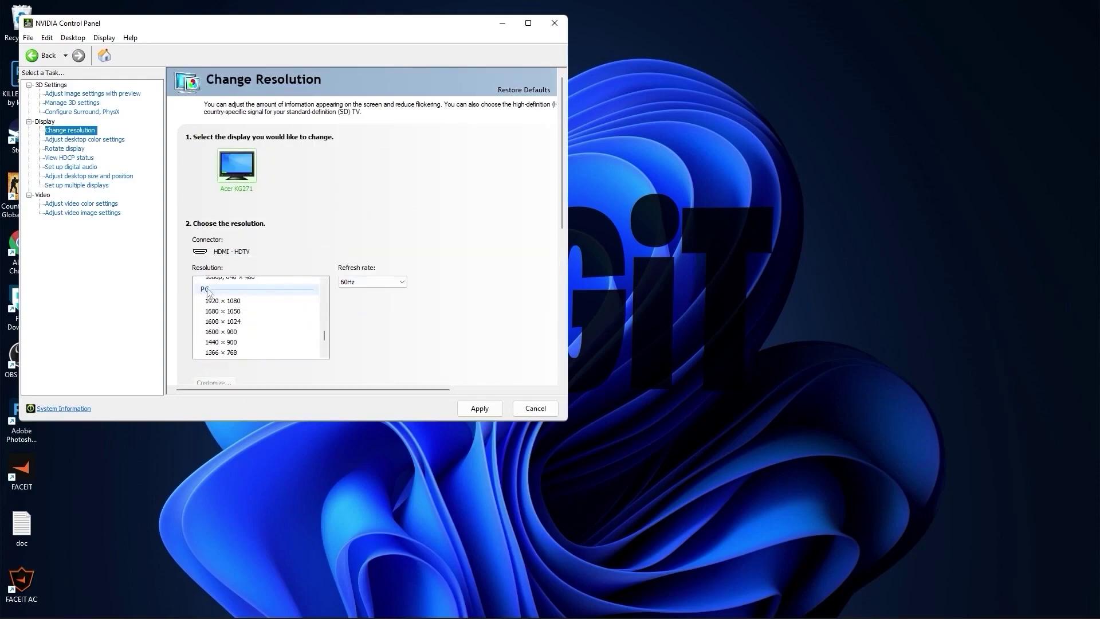
{"action": "left_click", "coordinate": [214, 302]}
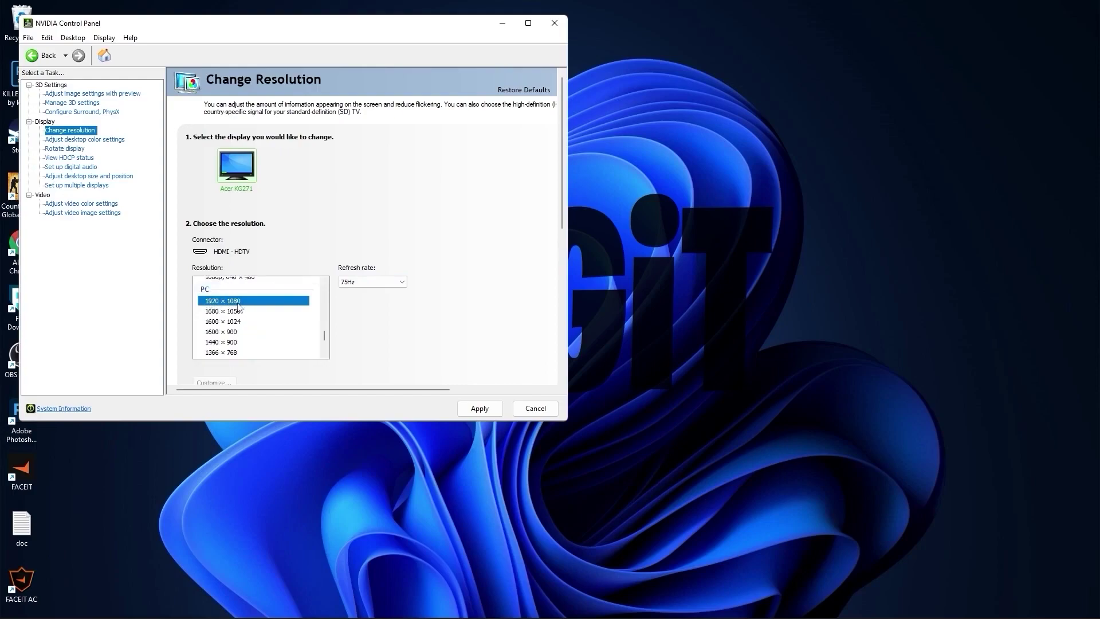
{"action": "left_click", "coordinate": [355, 283]}
{"action": "left_click", "coordinate": [356, 293]}
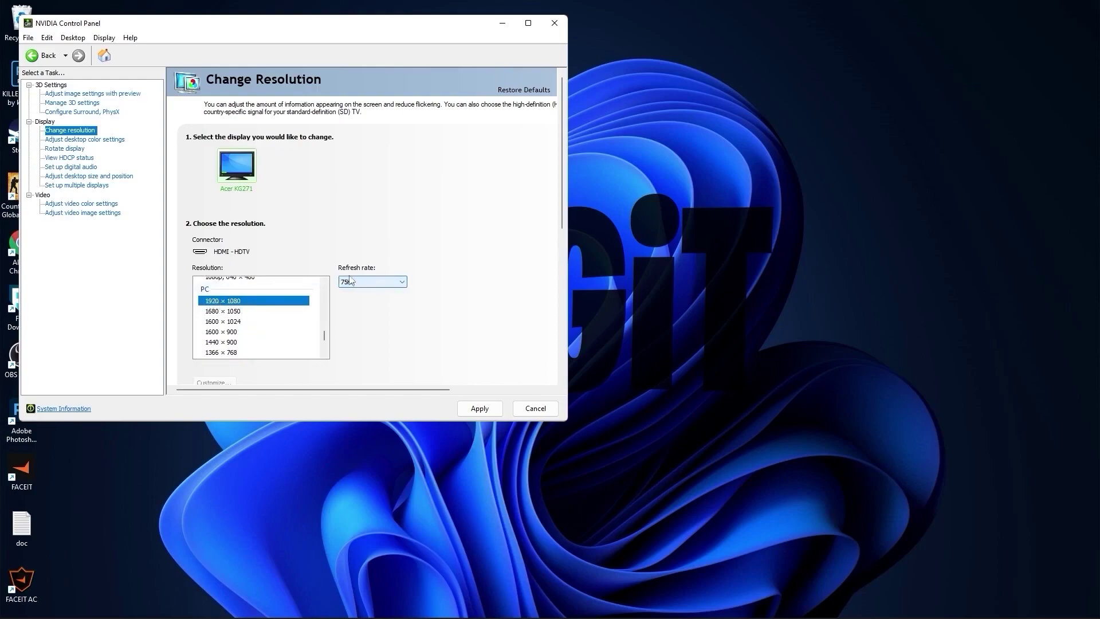
{"action": "left_click", "coordinate": [481, 407]}
{"action": "left_click", "coordinate": [333, 245]}
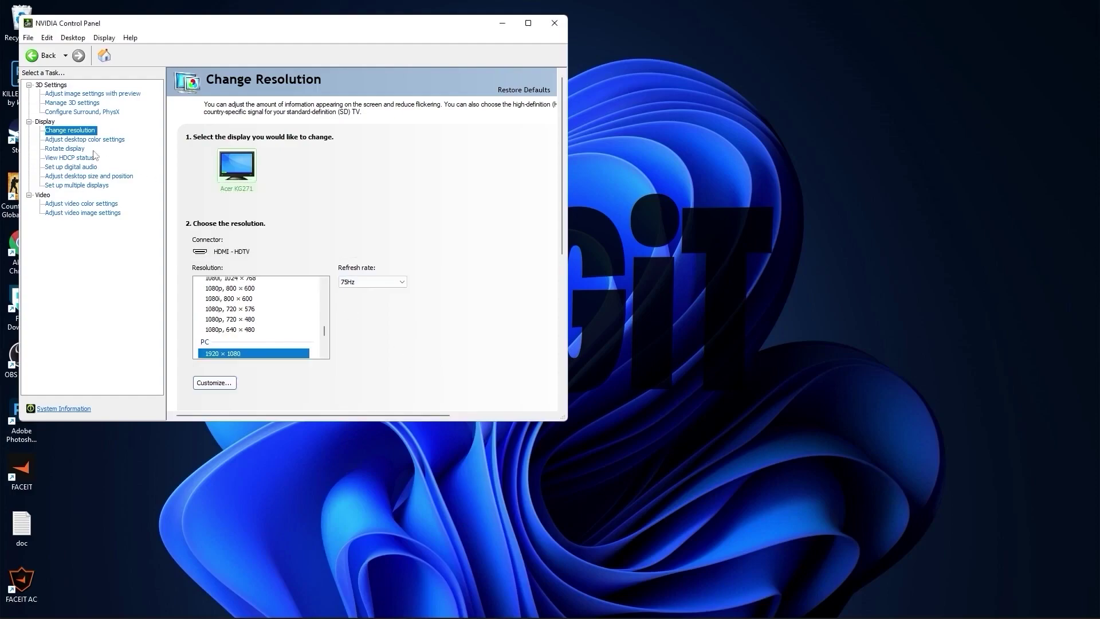
Lower digital vibrance from 70% to 63% in desktop colour settings and apply.
{"action": "left_click", "coordinate": [85, 141]}
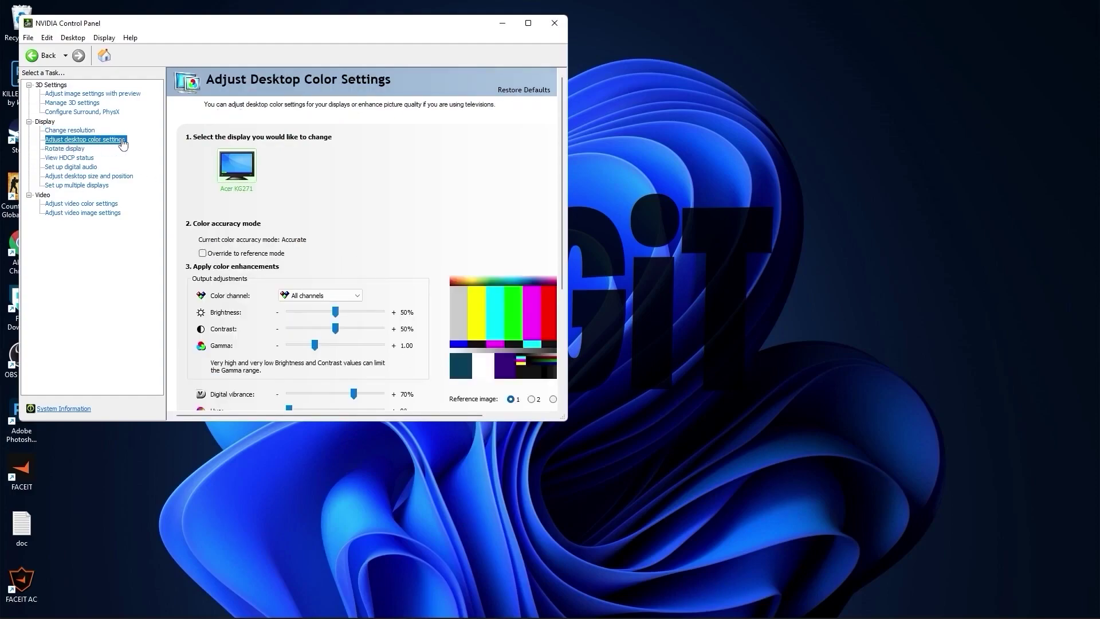
{"action": "scroll", "coordinate": [213, 331], "scroll_direction": "down", "scroll_amount": 3}
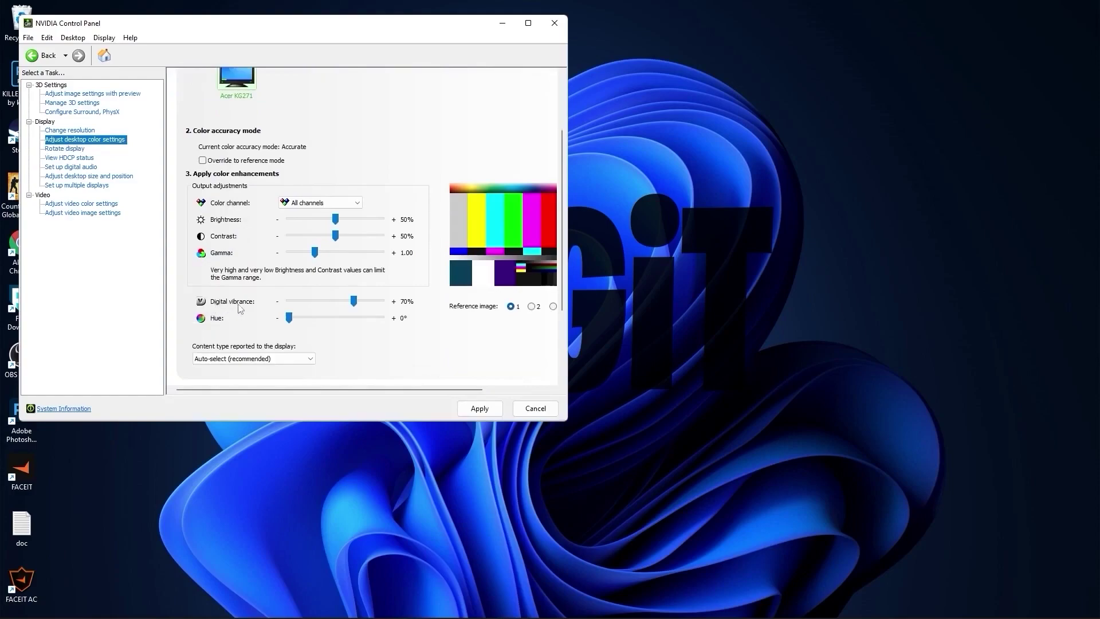
{"action": "left_click_drag", "start_coordinate": [353, 302], "coordinate": [351, 306]}
{"action": "left_click", "coordinate": [480, 408]}
Close NVIDIA Control Panel and open 'choose a power plan' through Windows search.
{"action": "left_click", "coordinate": [554, 29]}
{"action": "left_click", "coordinate": [458, 604]}
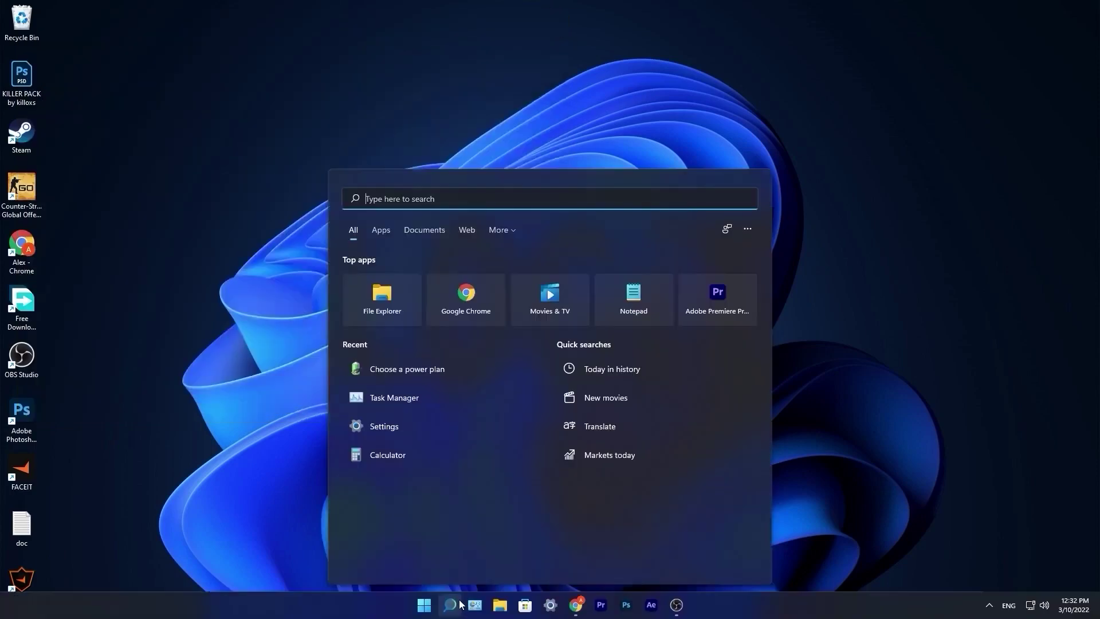
{"action": "type", "text": "choose a power plan"}
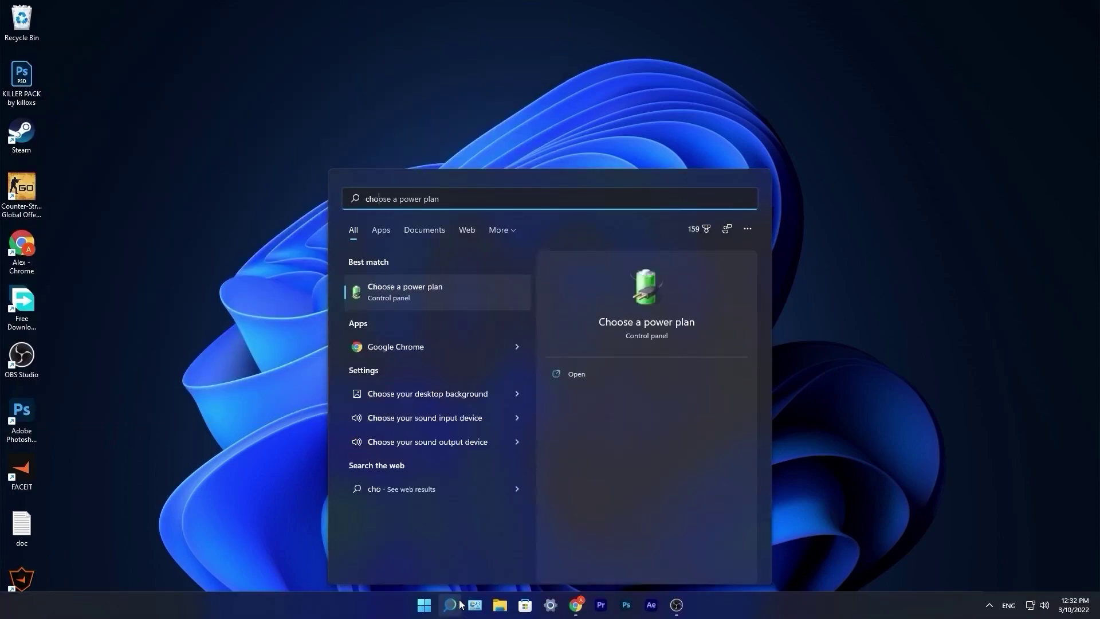
{"action": "left_click", "coordinate": [407, 290]}
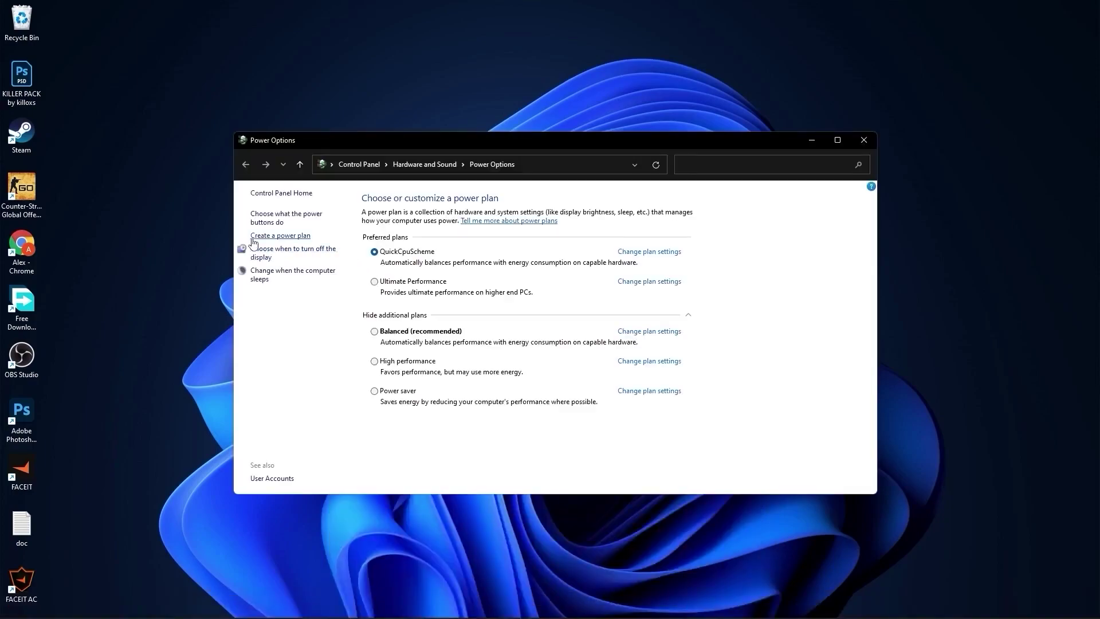
Create a new power plan named LOGiT and close Power Options.
{"action": "left_click", "coordinate": [280, 238]}
{"action": "key", "text": "Tab"}
{"action": "type", "text": "LOGiT"}
{"action": "left_click", "coordinate": [646, 370]}
{"action": "left_click", "coordinate": [652, 299]}
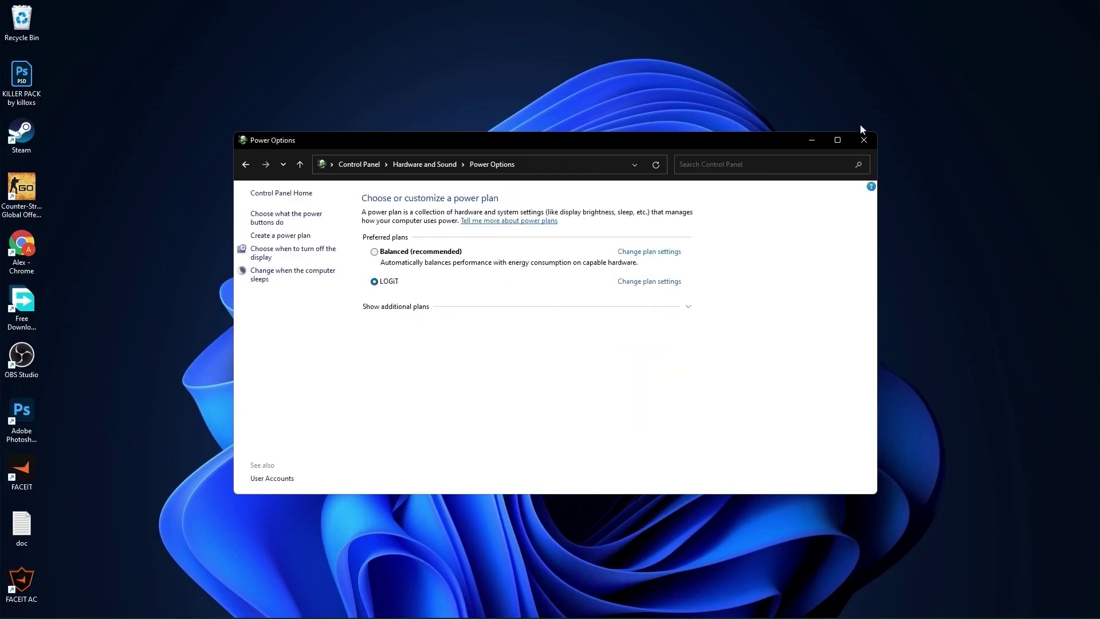
{"action": "left_click", "coordinate": [863, 139]}
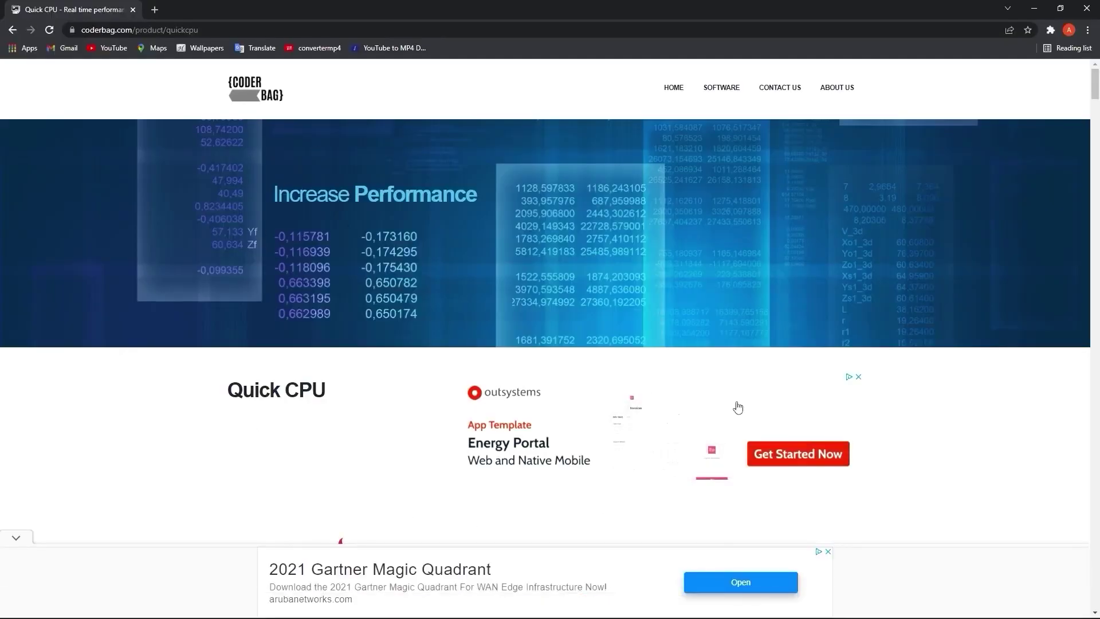
Download the 64-bit Quick CPU installer zip and dismiss the full-page ad.
{"action": "scroll", "coordinate": [713, 321], "scroll_direction": "down", "scroll_amount": 20}
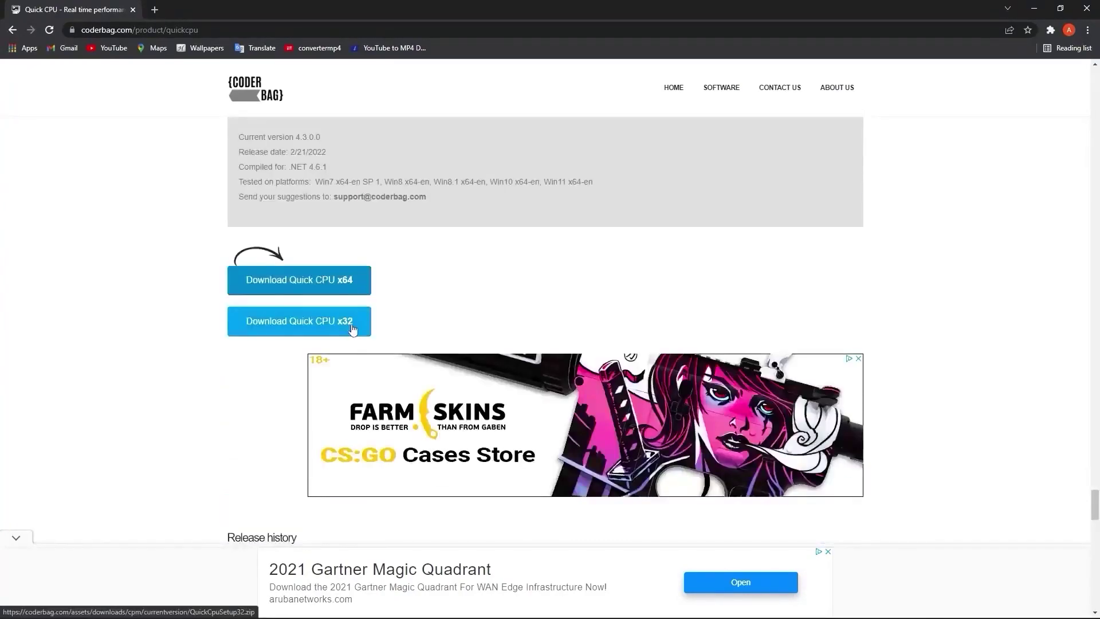
{"action": "left_click", "coordinate": [299, 282]}
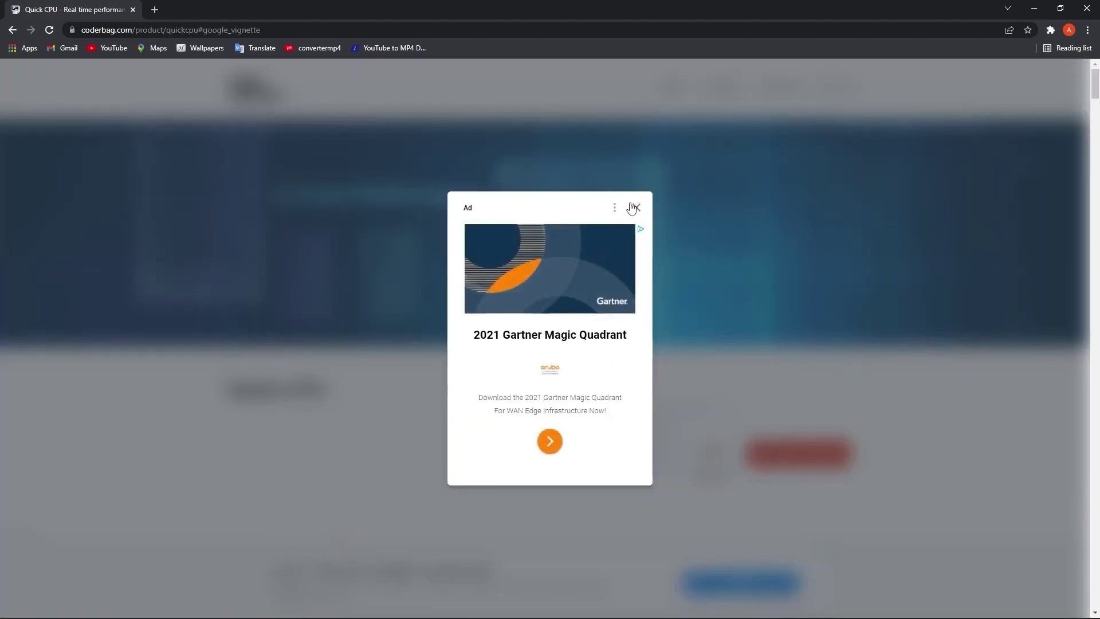
{"action": "left_click", "coordinate": [636, 208]}
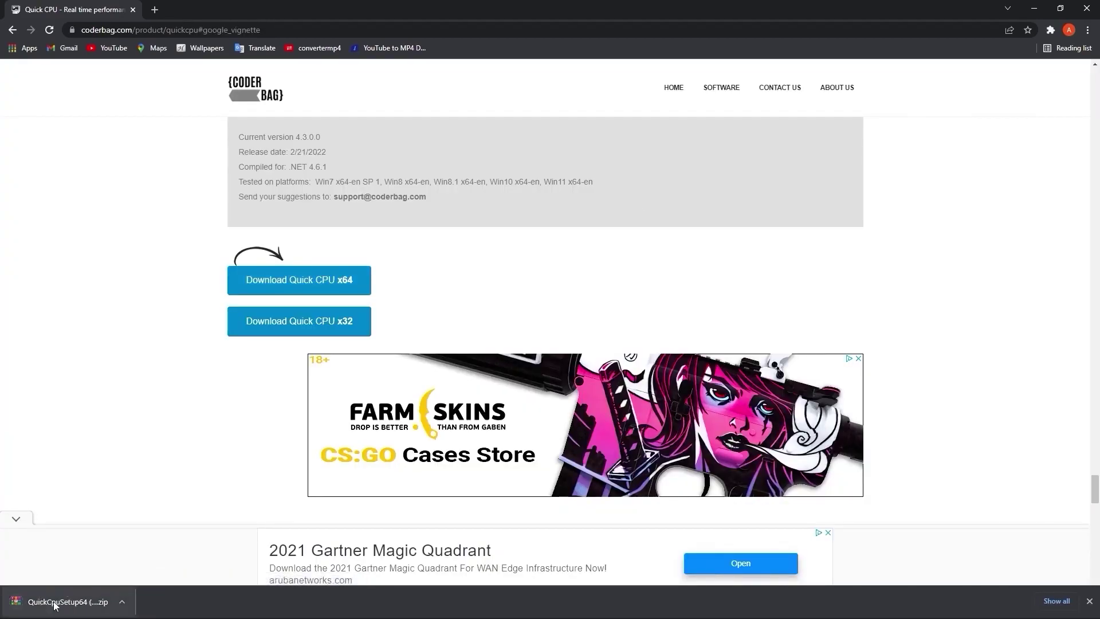
Open the downloaded zip in WinRAR, skip the trial notice, and run QuickCpuSetup64.
{"action": "left_click", "coordinate": [122, 603]}
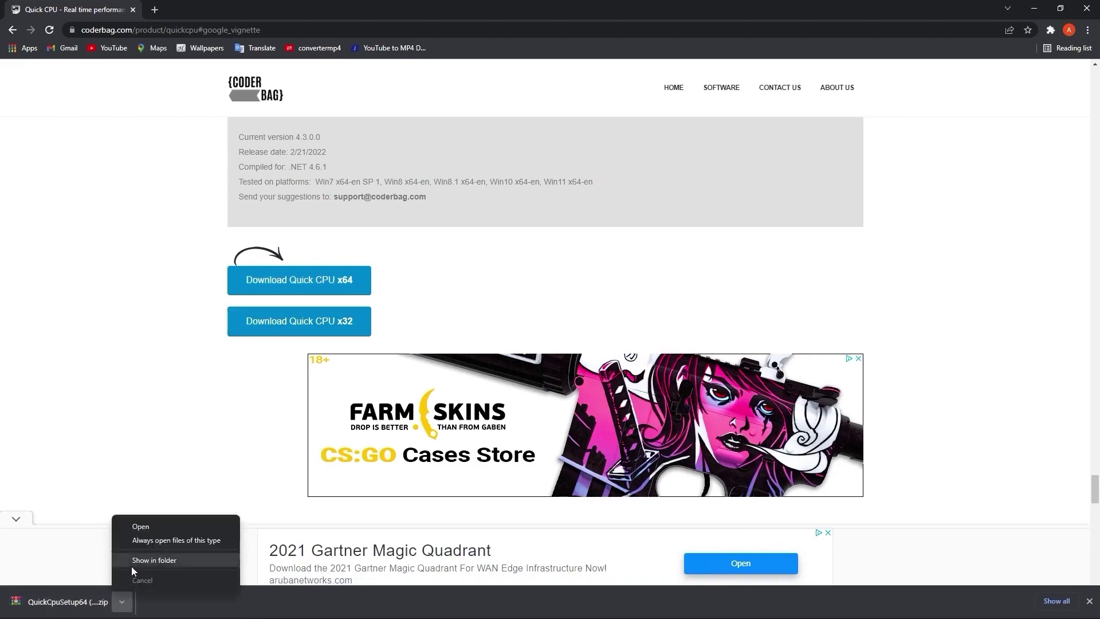
{"action": "left_click", "coordinate": [142, 526]}
{"action": "left_click", "coordinate": [1035, 9]}
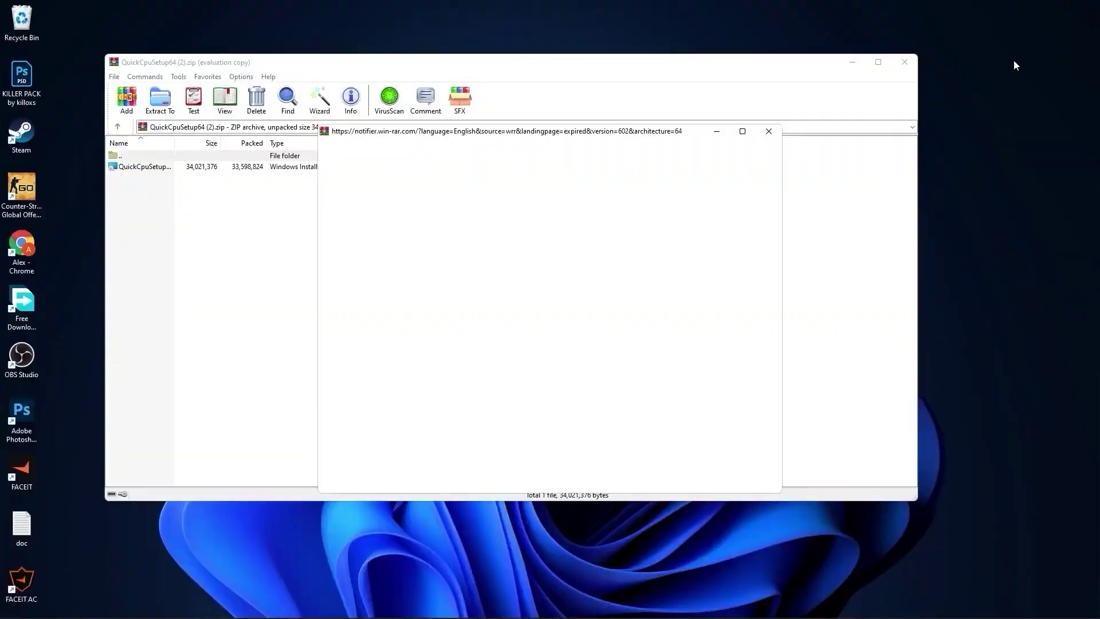
{"action": "left_click", "coordinate": [768, 131]}
{"action": "left_click", "coordinate": [159, 167]}
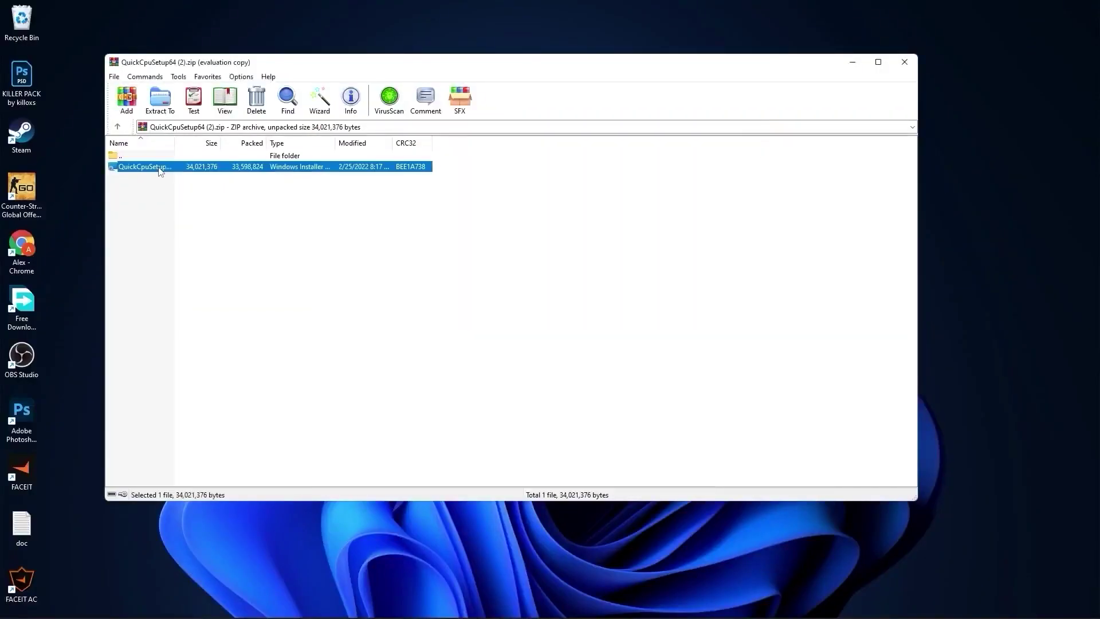
{"action": "double_click", "coordinate": [147, 168]}
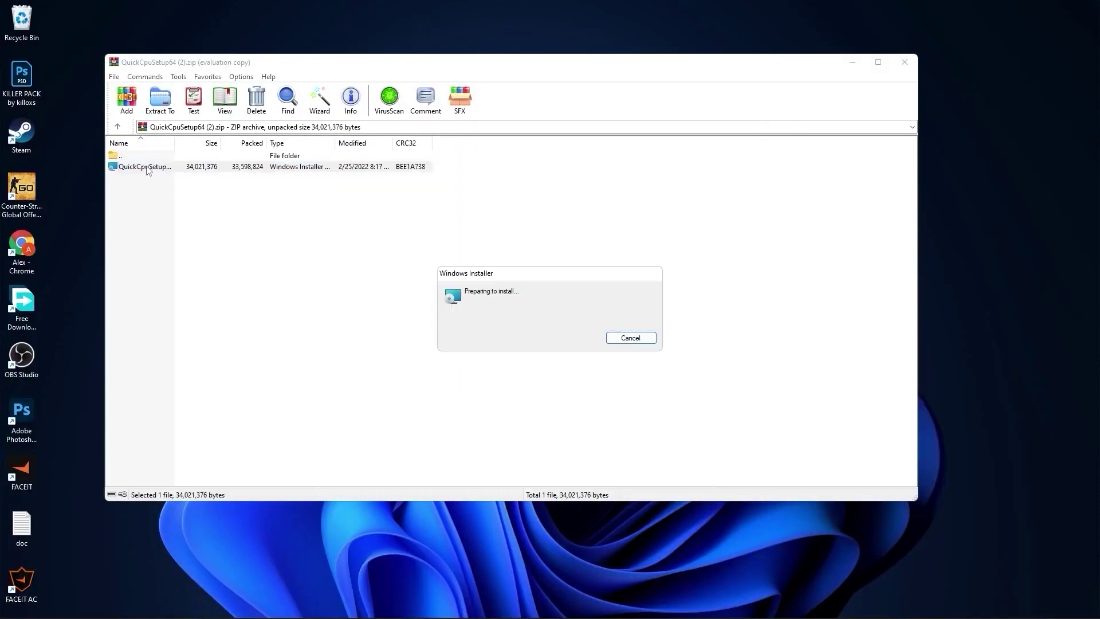
Accept the licence, install Quick CPU x64 to C:\Program Files\QuickCPU, and launch QuickCPU.exe.
{"action": "left_click", "coordinate": [901, 61]}
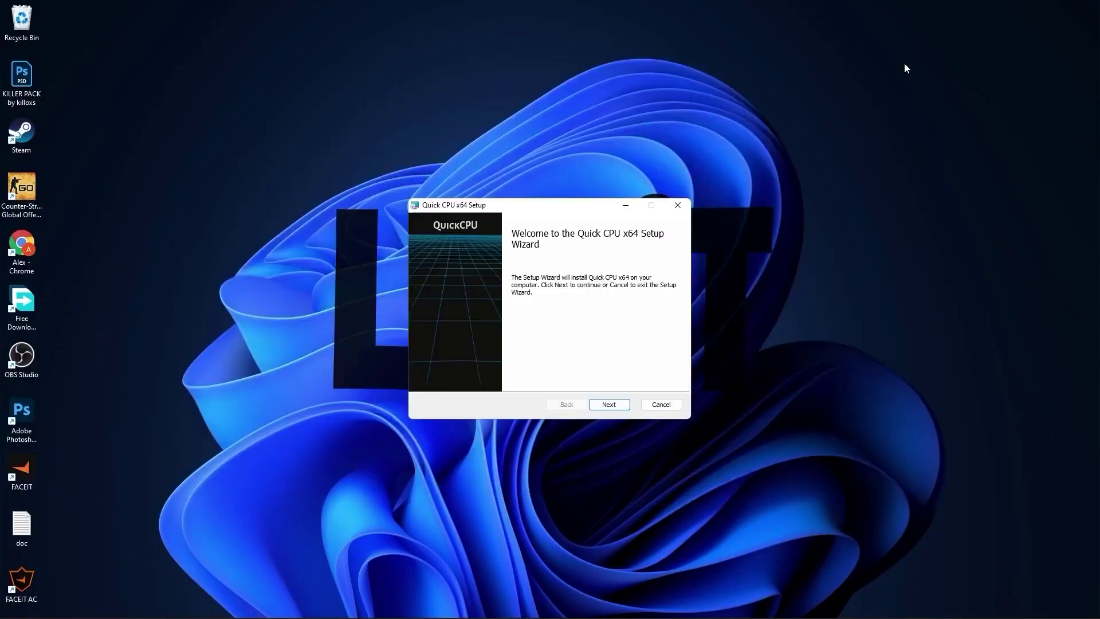
{"action": "left_click", "coordinate": [614, 405]}
{"action": "left_click", "coordinate": [427, 378]}
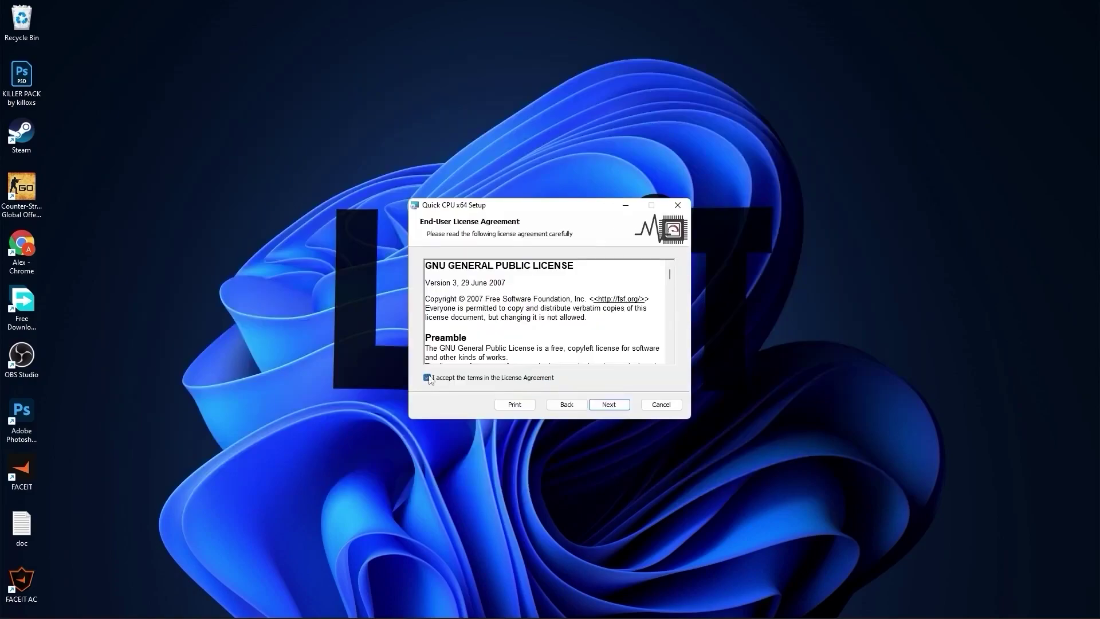
{"action": "left_click", "coordinate": [609, 404]}
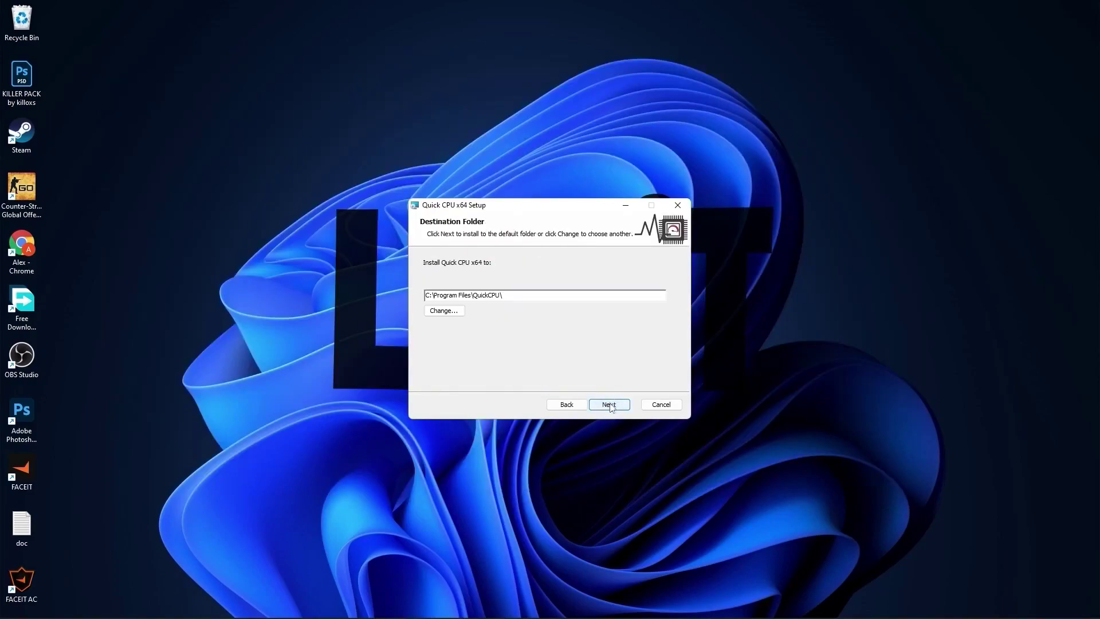
{"action": "left_click", "coordinate": [609, 405]}
{"action": "left_click", "coordinate": [602, 404]}
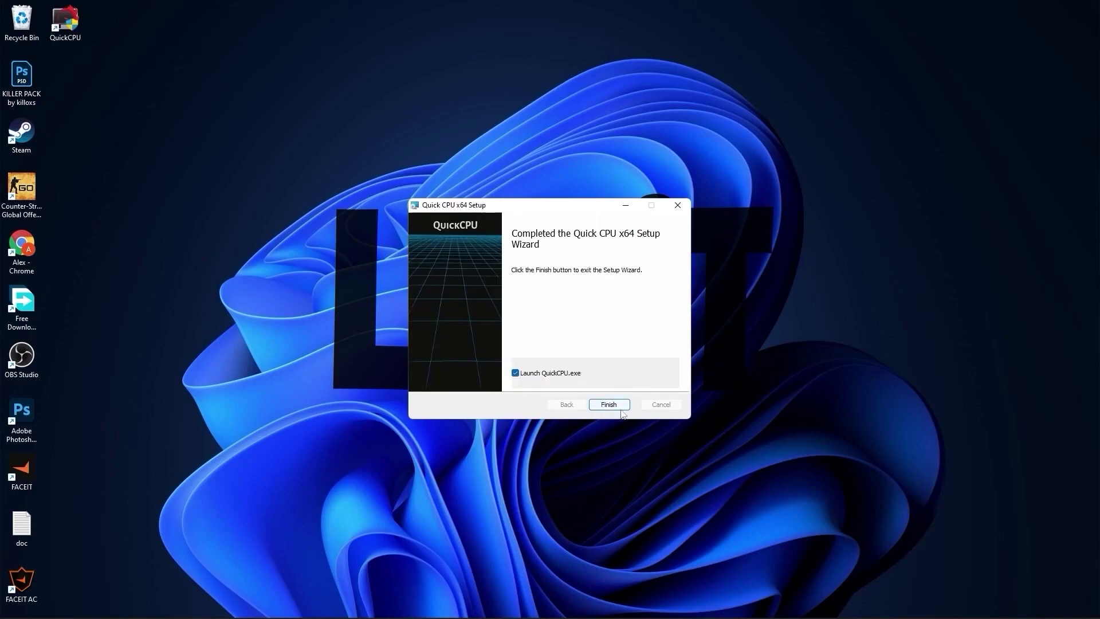
{"action": "left_click", "coordinate": [609, 405]}
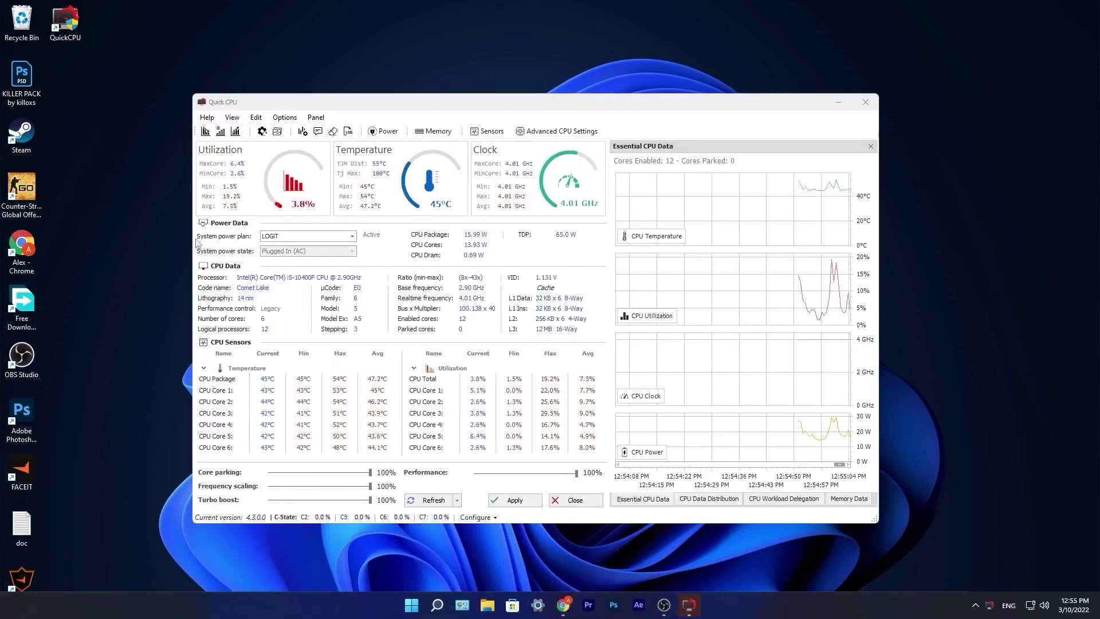
Keep the LOGIT power plan, set core parking and frequency scaling to 100%, and apply.
{"action": "left_click", "coordinate": [282, 237]}
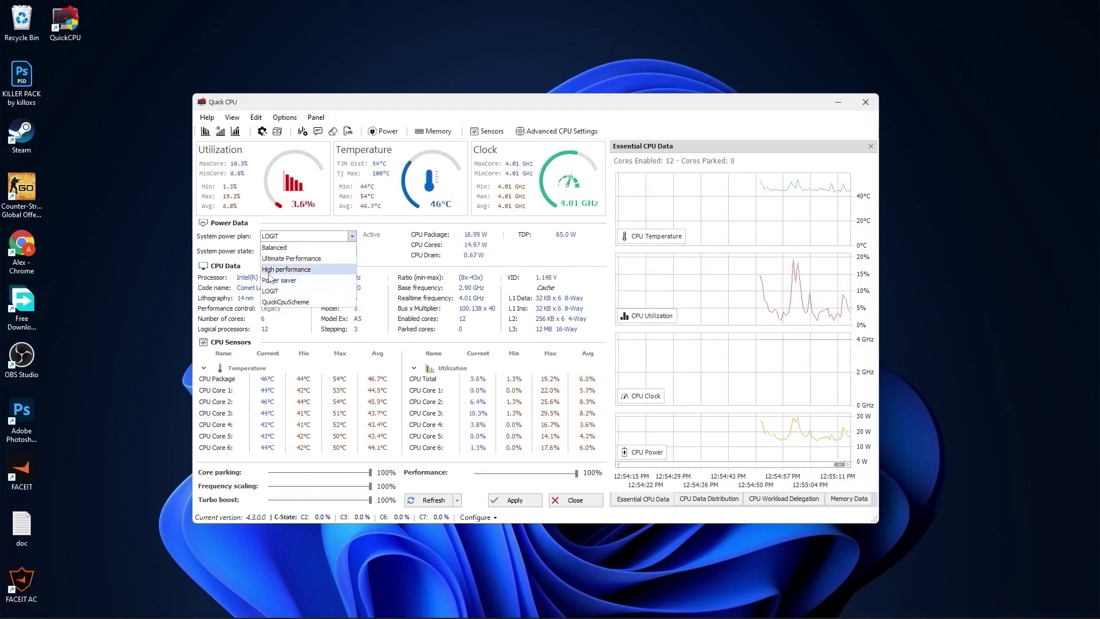
{"action": "left_click", "coordinate": [284, 290]}
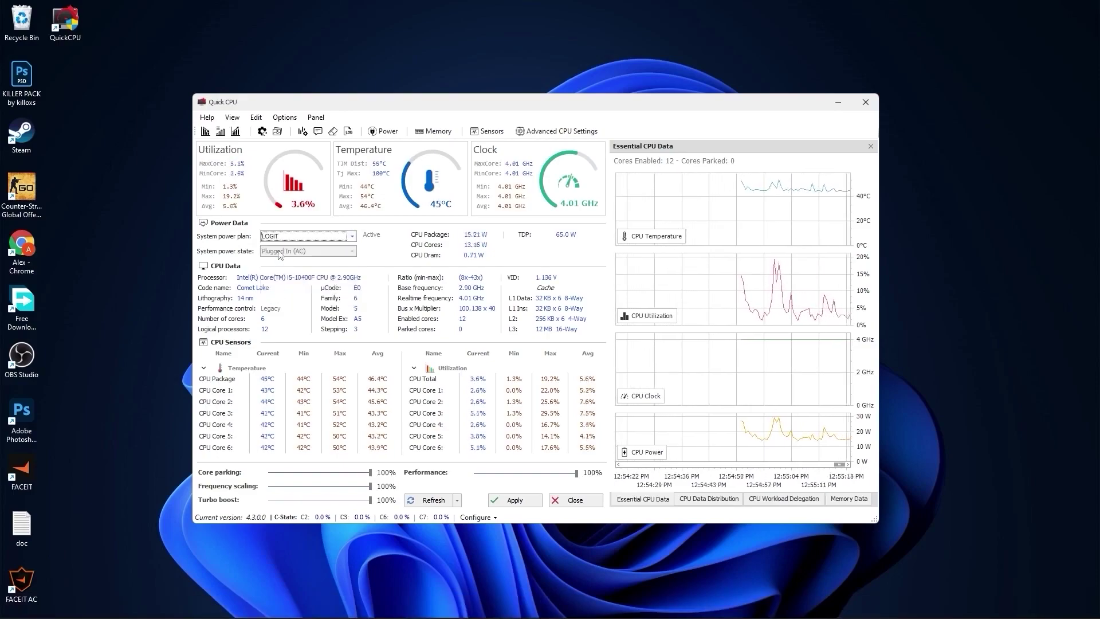
{"action": "left_click", "coordinate": [370, 474]}
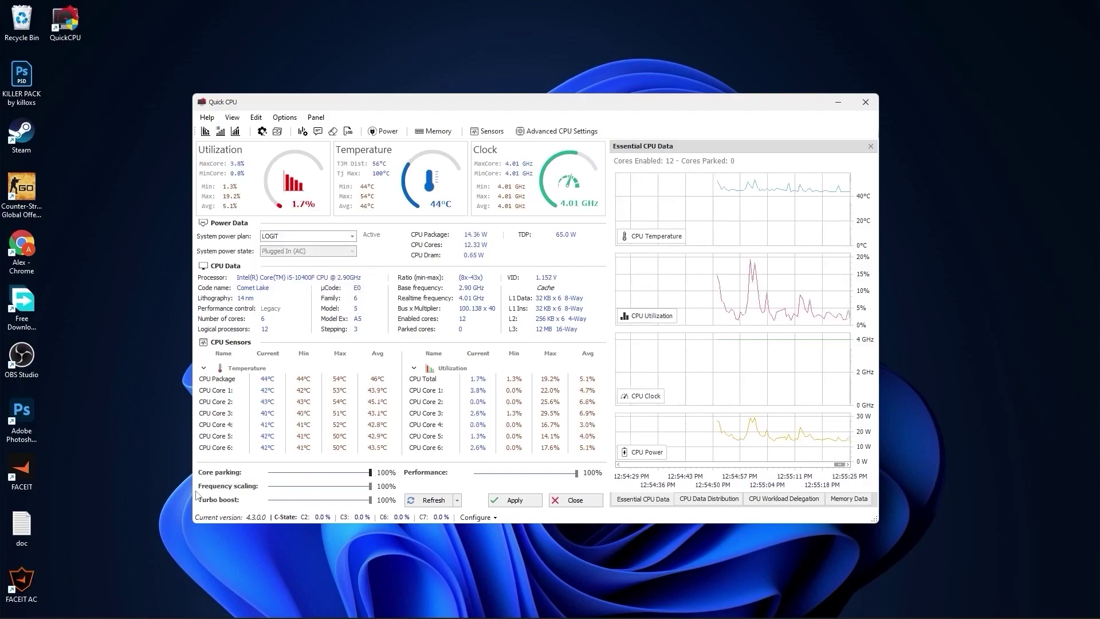
{"action": "left_click_drag", "start_coordinate": [370, 486], "coordinate": [351, 486]}
{"action": "left_click", "coordinate": [385, 488]}
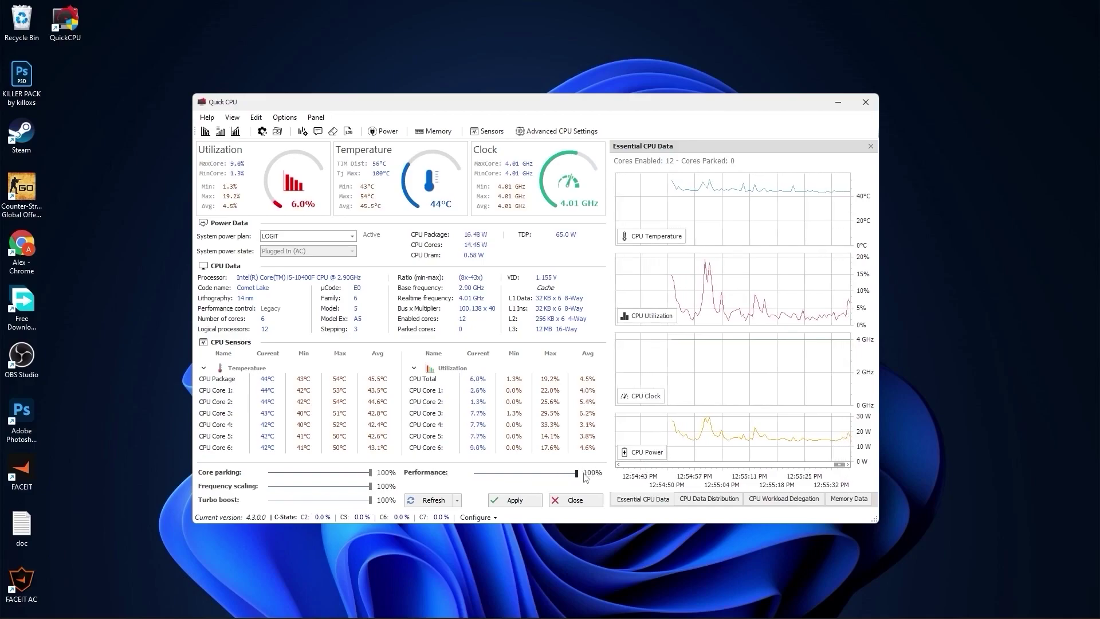
{"action": "left_click", "coordinate": [512, 502]}
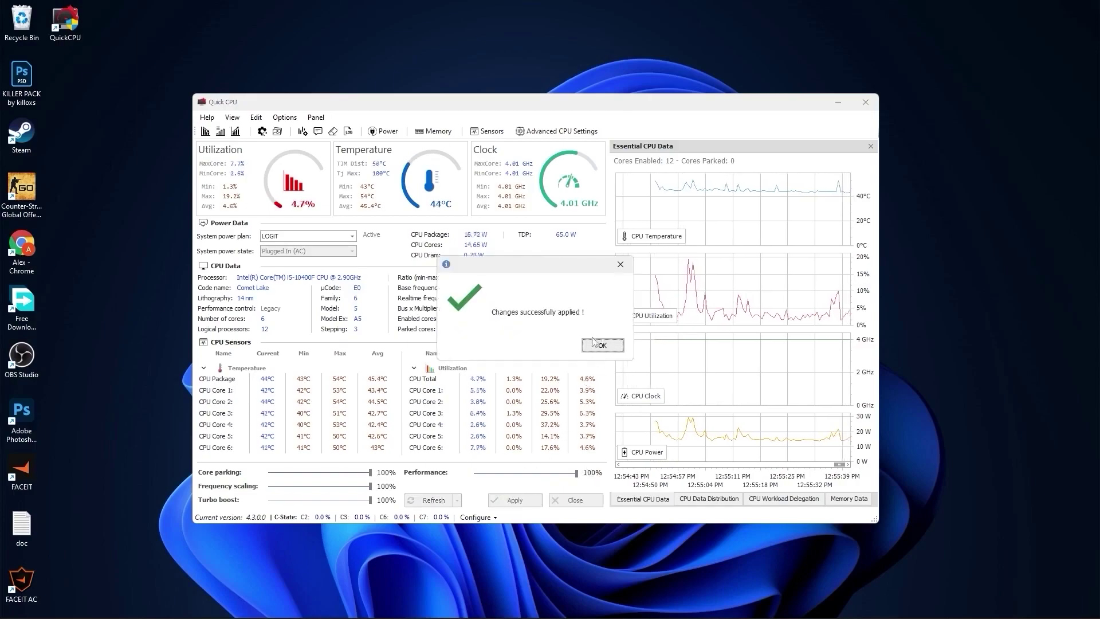
{"action": "left_click", "coordinate": [598, 348]}
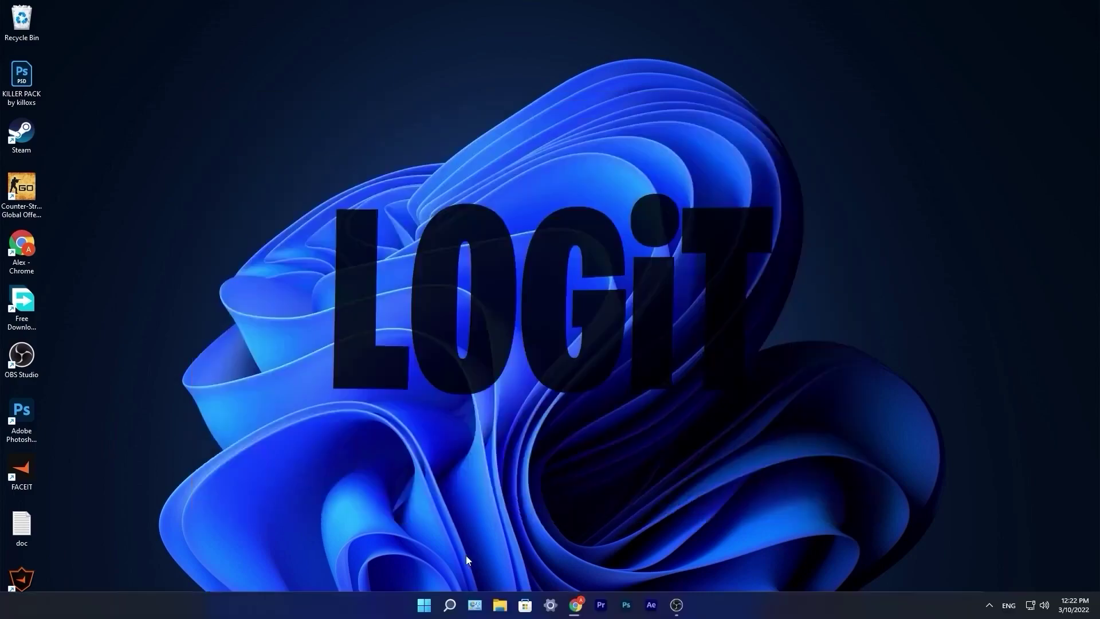
Open Task Manager's startup apps sorted by status and confirm only SecurityHealthSystray is enabled.
{"action": "left_click", "coordinate": [450, 605]}
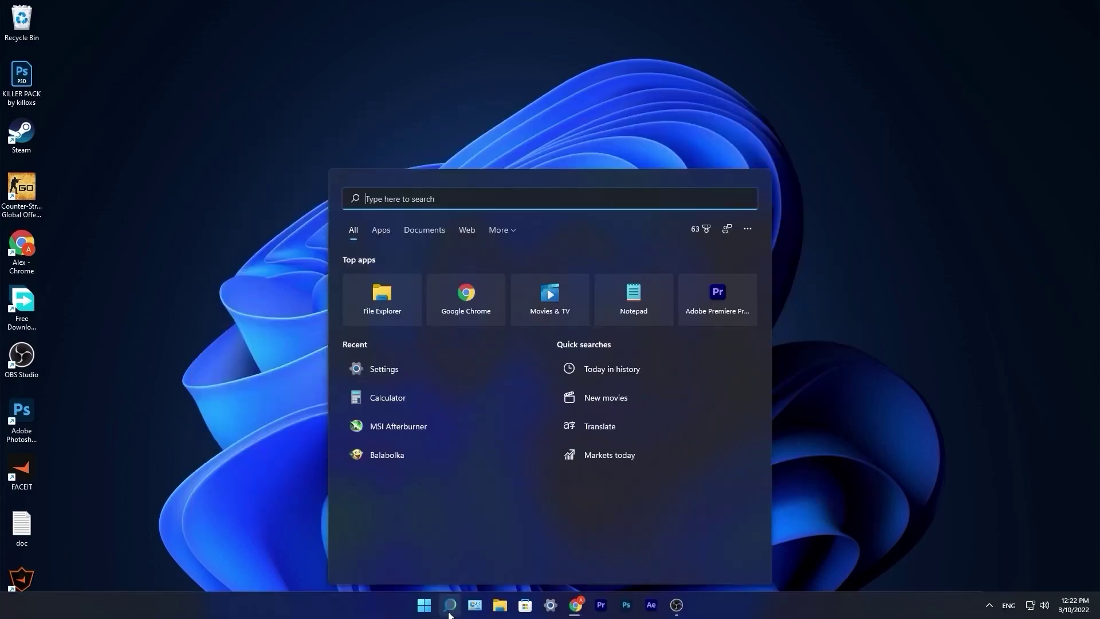
{"action": "type", "text": "task"}
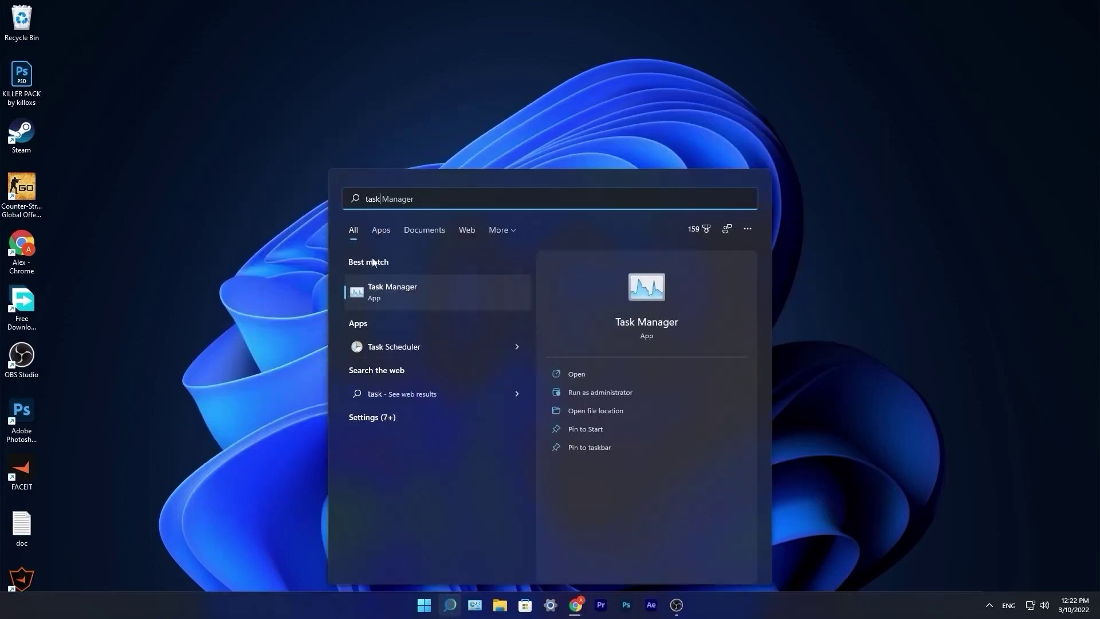
{"action": "left_click", "coordinate": [409, 293]}
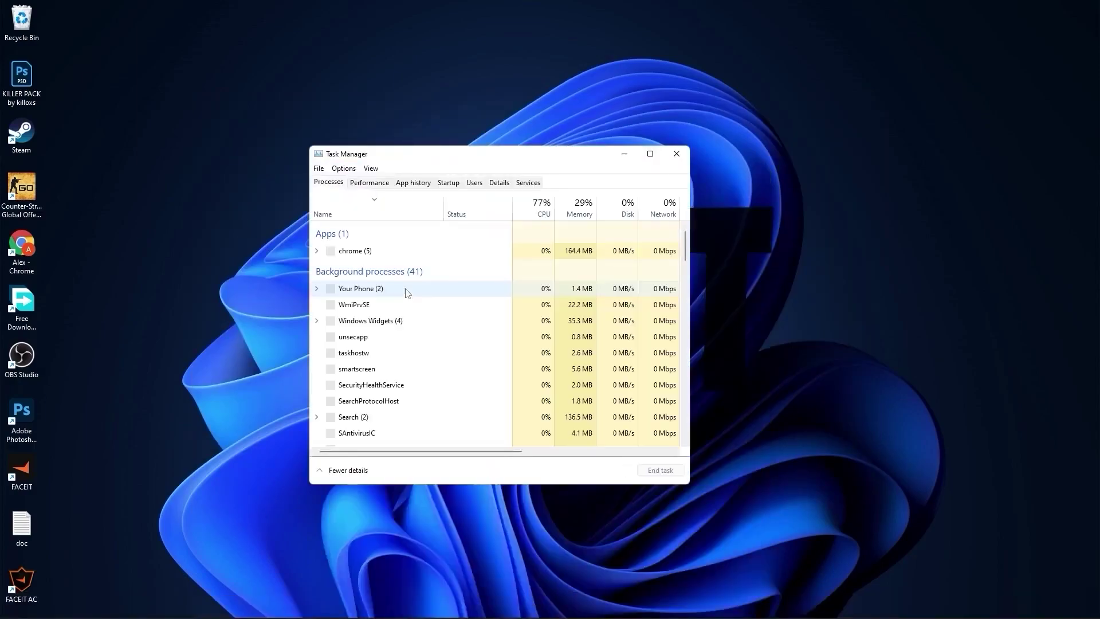
{"action": "left_click", "coordinate": [450, 182]}
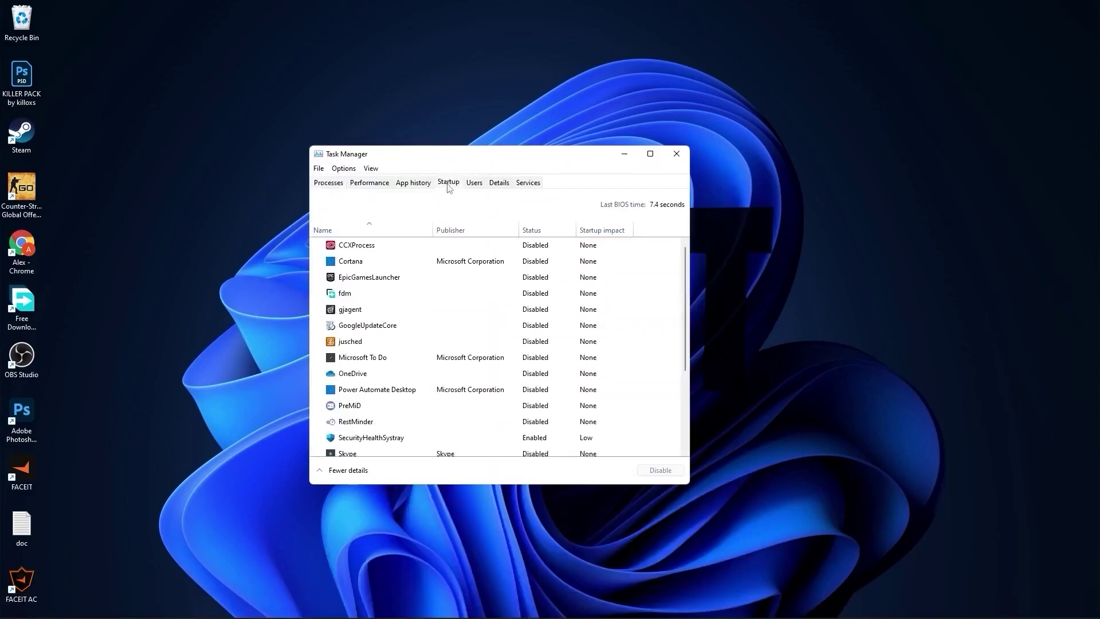
{"action": "left_click", "coordinate": [533, 229]}
{"action": "scroll", "coordinate": [541, 358], "scroll_direction": "down", "scroll_amount": 4}
{"action": "scroll", "coordinate": [542, 412], "scroll_direction": "up", "scroll_amount": 3}
{"action": "left_click", "coordinate": [573, 261]}
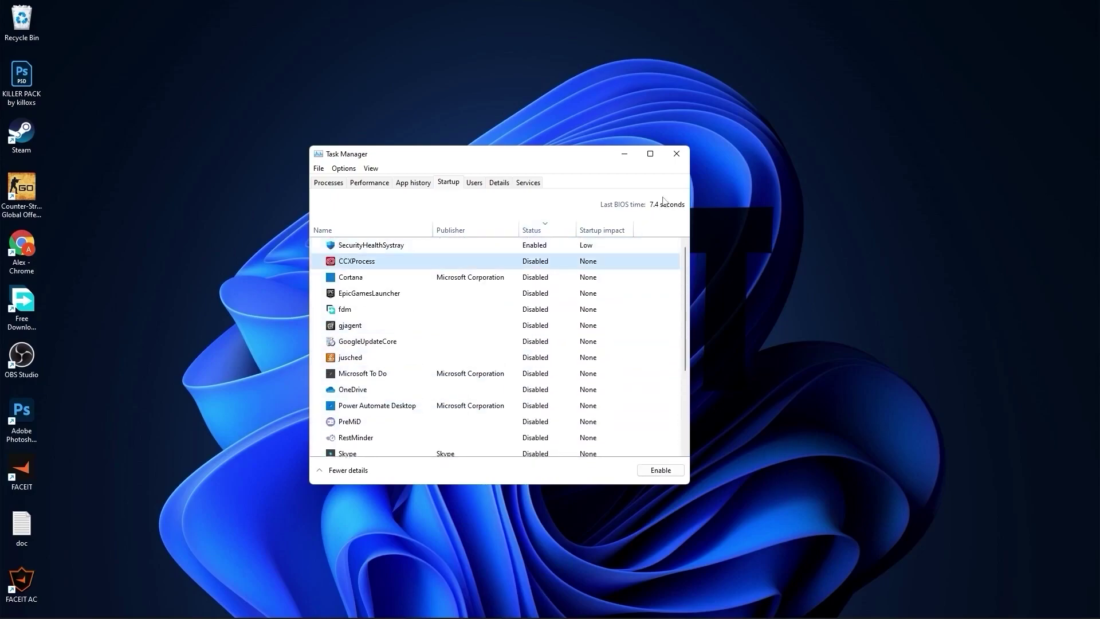
{"action": "left_click", "coordinate": [677, 154]}
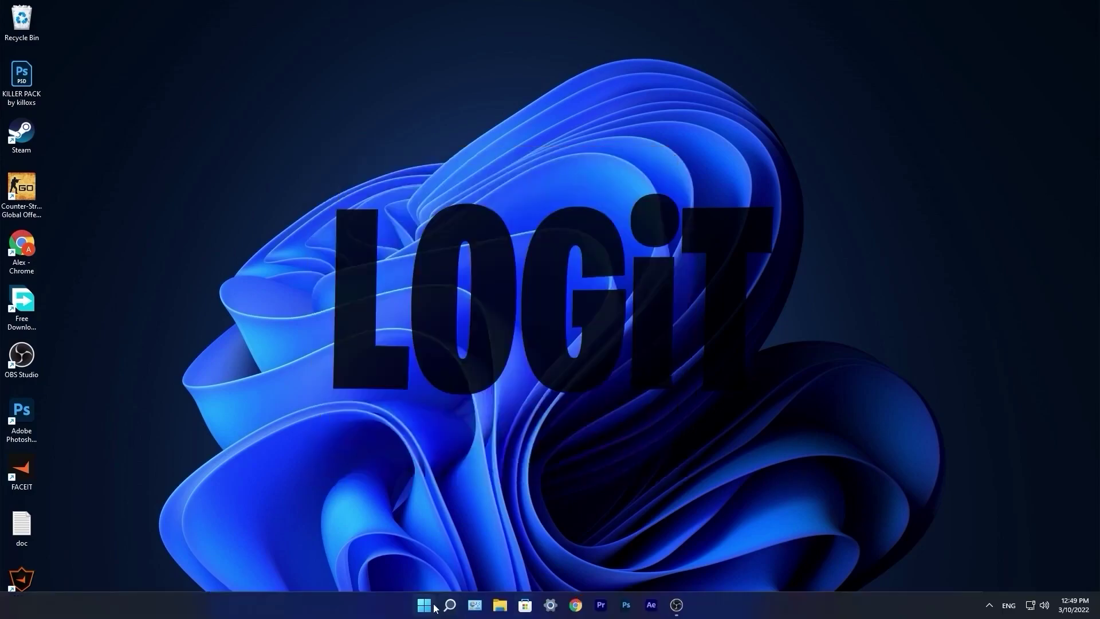
{"action": "left_click", "coordinate": [433, 606]}
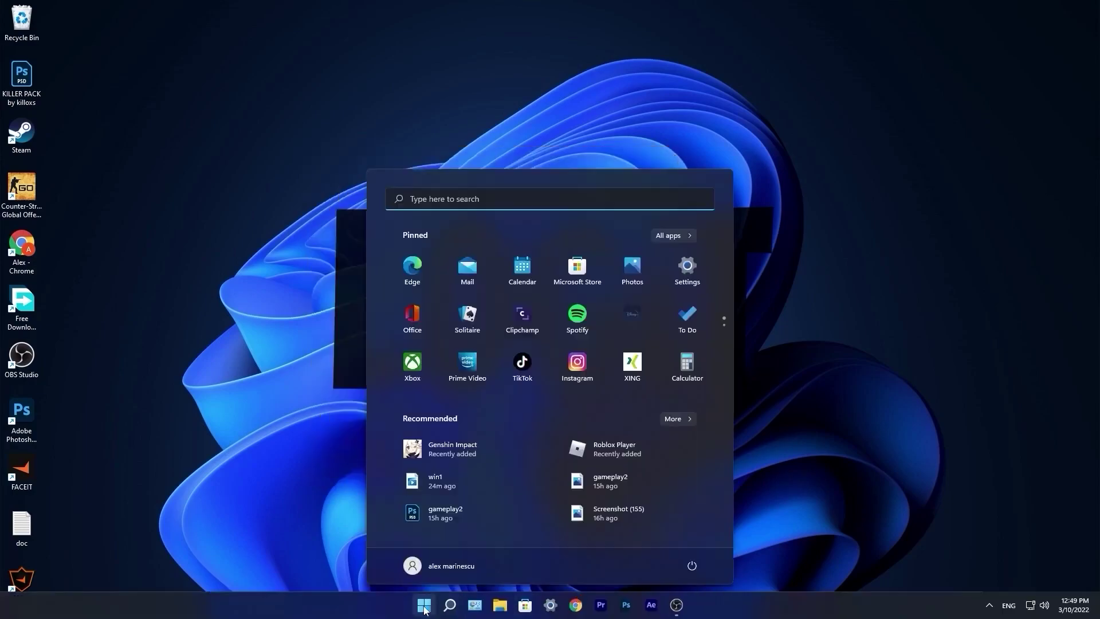
Check the Game Mode and default graphics settings pages, confirming both toggles are on.
{"action": "left_click", "coordinate": [685, 277]}
{"action": "left_click", "coordinate": [240, 367]}
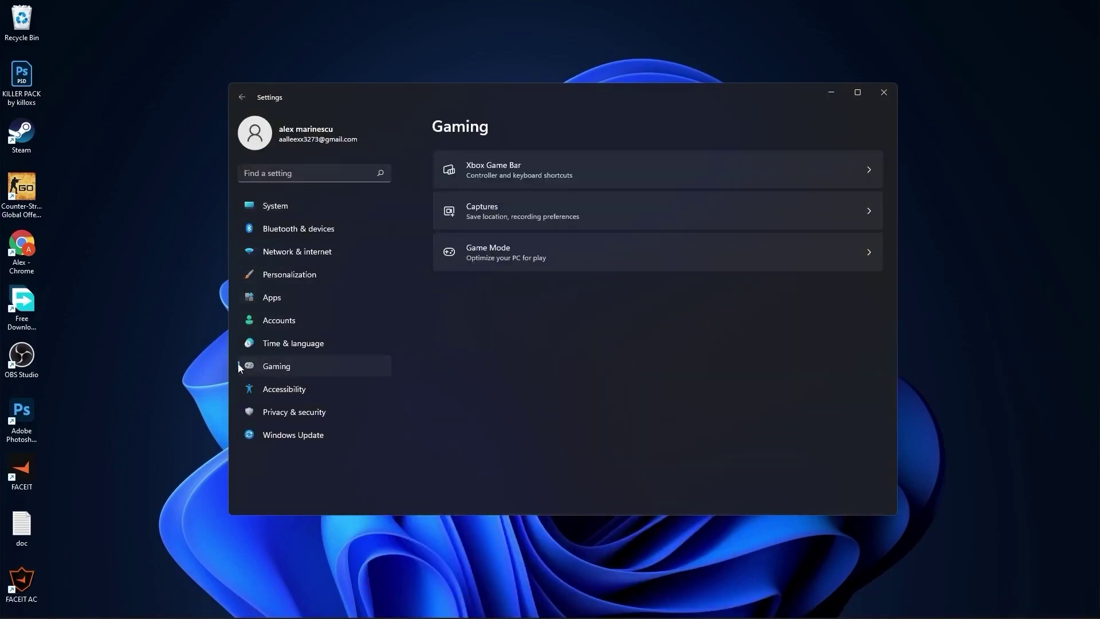
{"action": "left_click", "coordinate": [500, 253]}
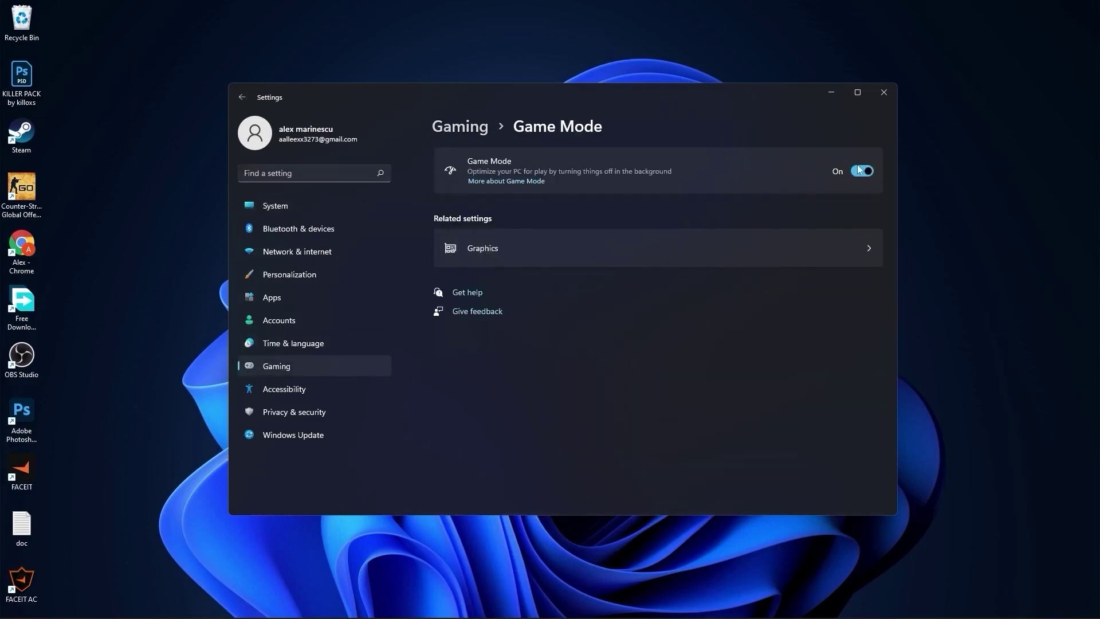
{"action": "left_click", "coordinate": [490, 255]}
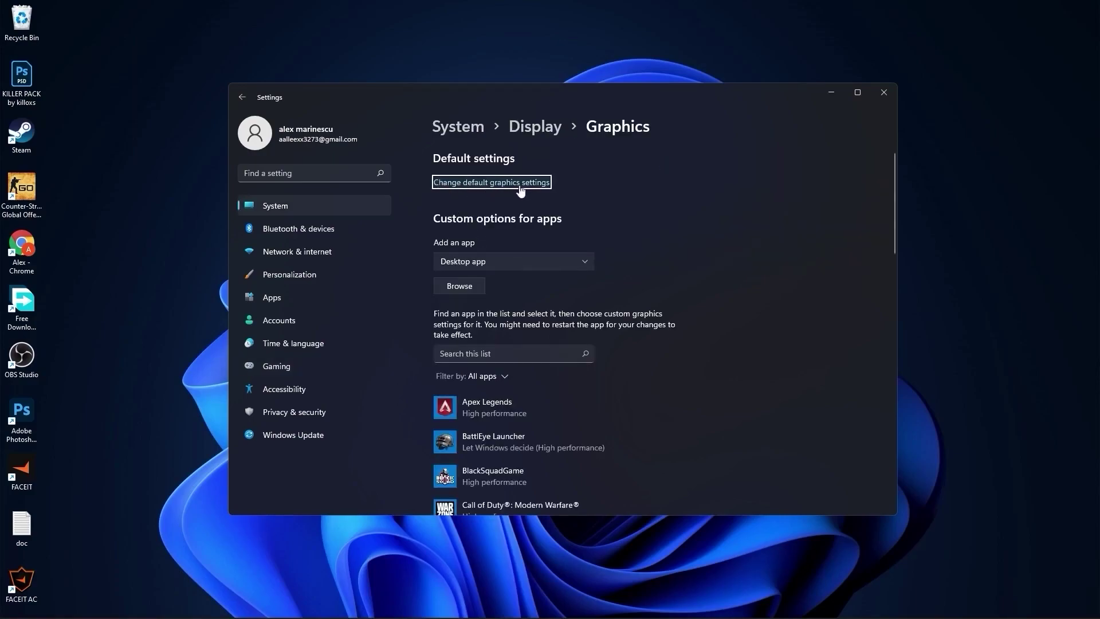
{"action": "left_click", "coordinate": [491, 182]}
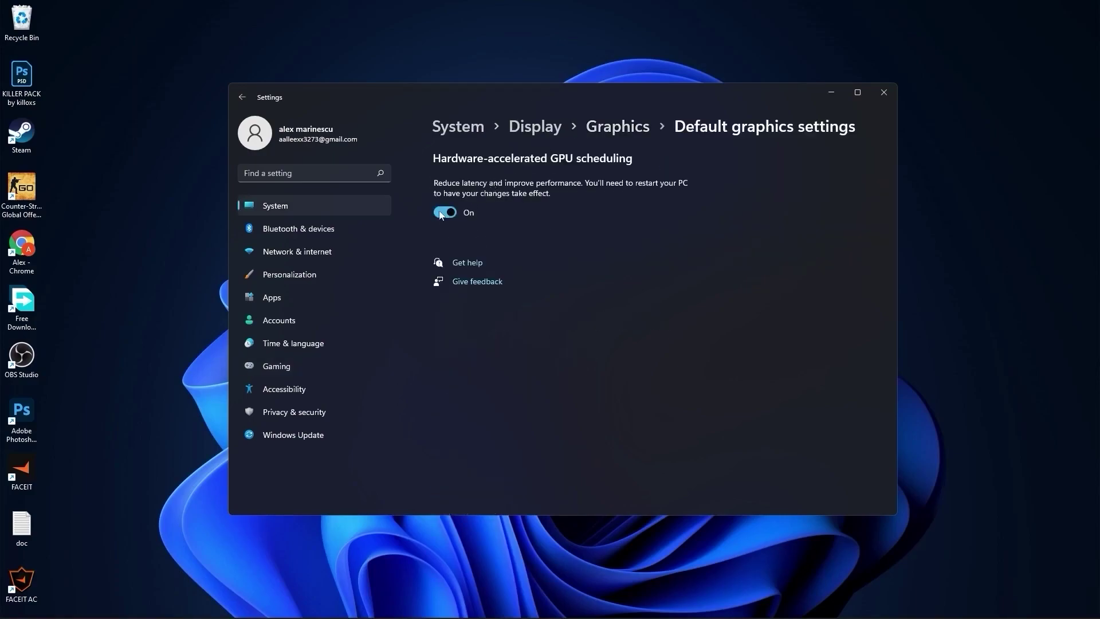
{"action": "left_click", "coordinate": [884, 92]}
{"action": "left_click", "coordinate": [451, 604]}
Set visual effects to best performance but keep smooth screen-font edges and thumbnails, then apply.
{"action": "type", "text": "p"}
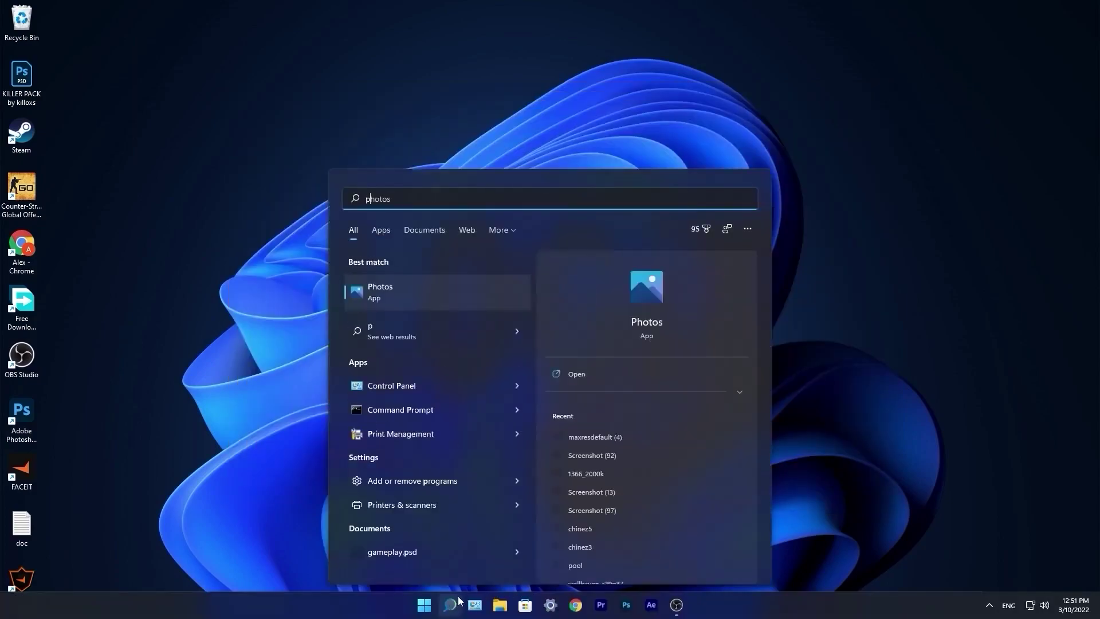
{"action": "type", "text": "erformance"}
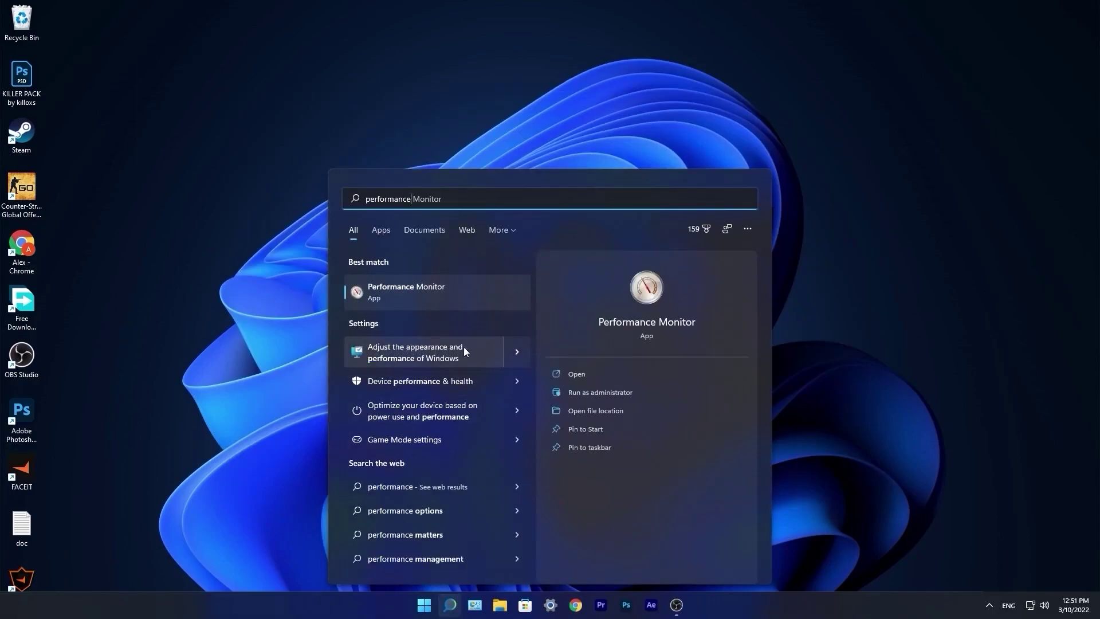
{"action": "left_click", "coordinate": [419, 351]}
{"action": "left_click_drag", "start_coordinate": [217, 54], "coordinate": [645, 183]}
{"action": "left_click", "coordinate": [494, 273]}
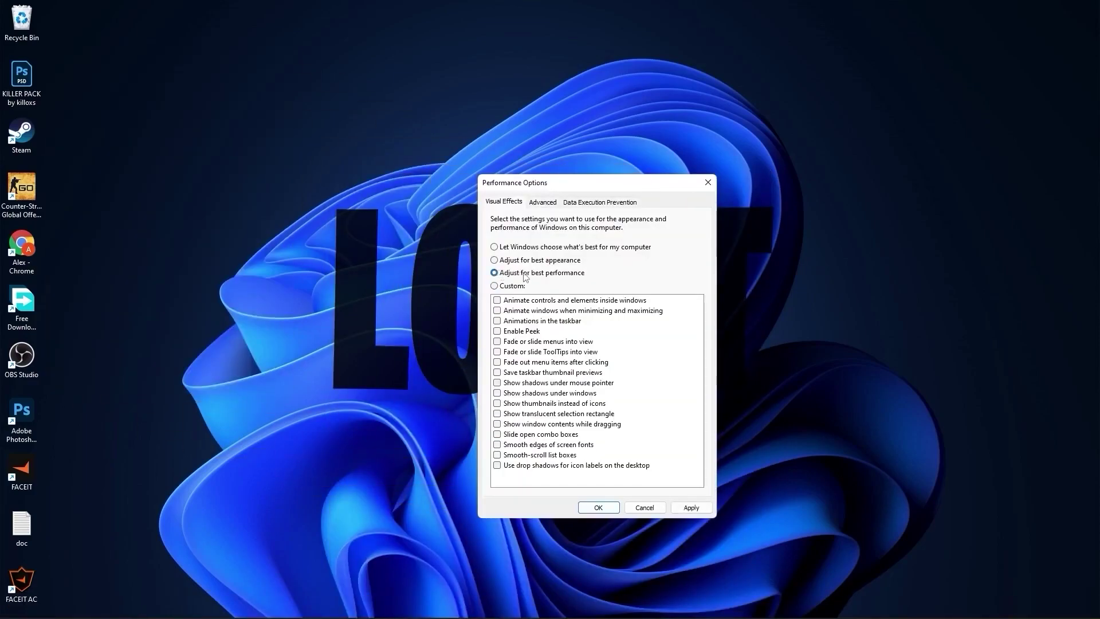
{"action": "left_click", "coordinate": [498, 446]}
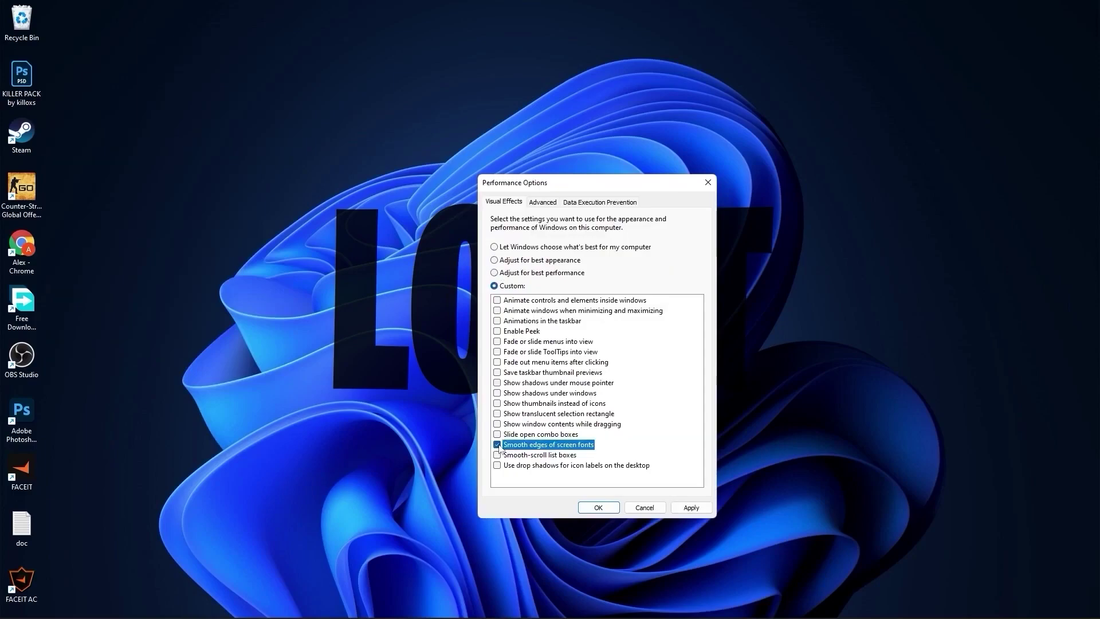
{"action": "left_click", "coordinate": [497, 404]}
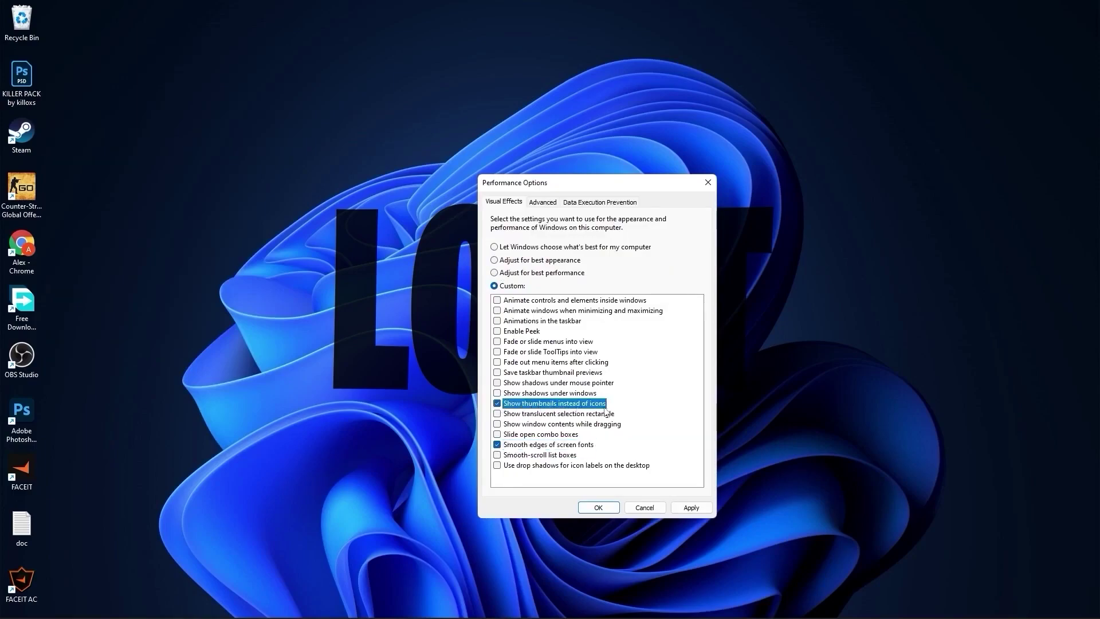
{"action": "left_click", "coordinate": [691, 507]}
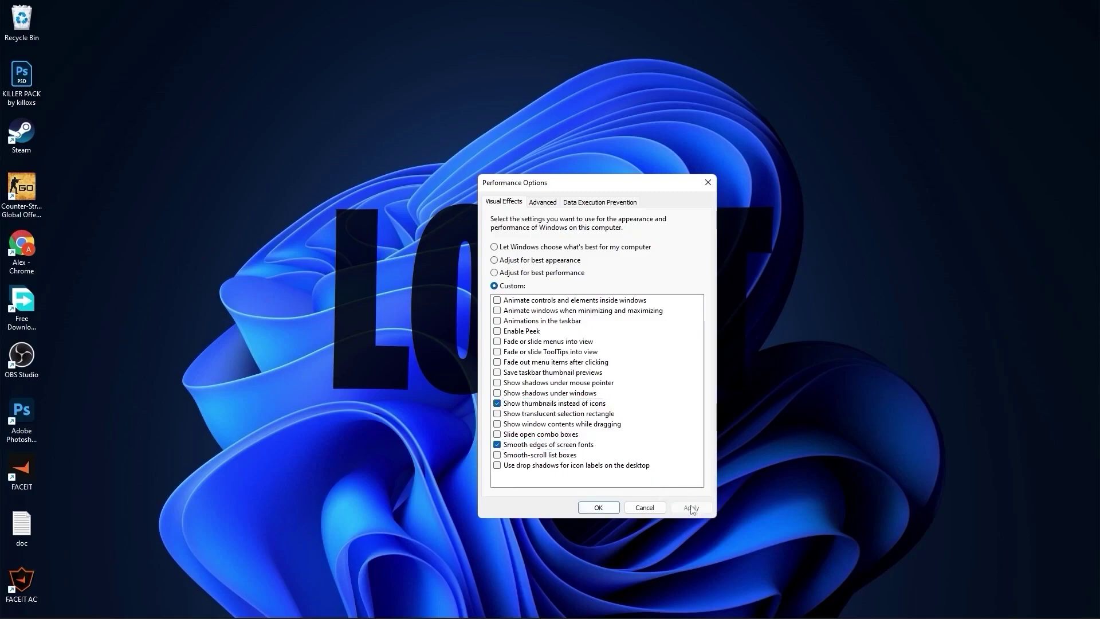
{"action": "left_click", "coordinate": [599, 508]}
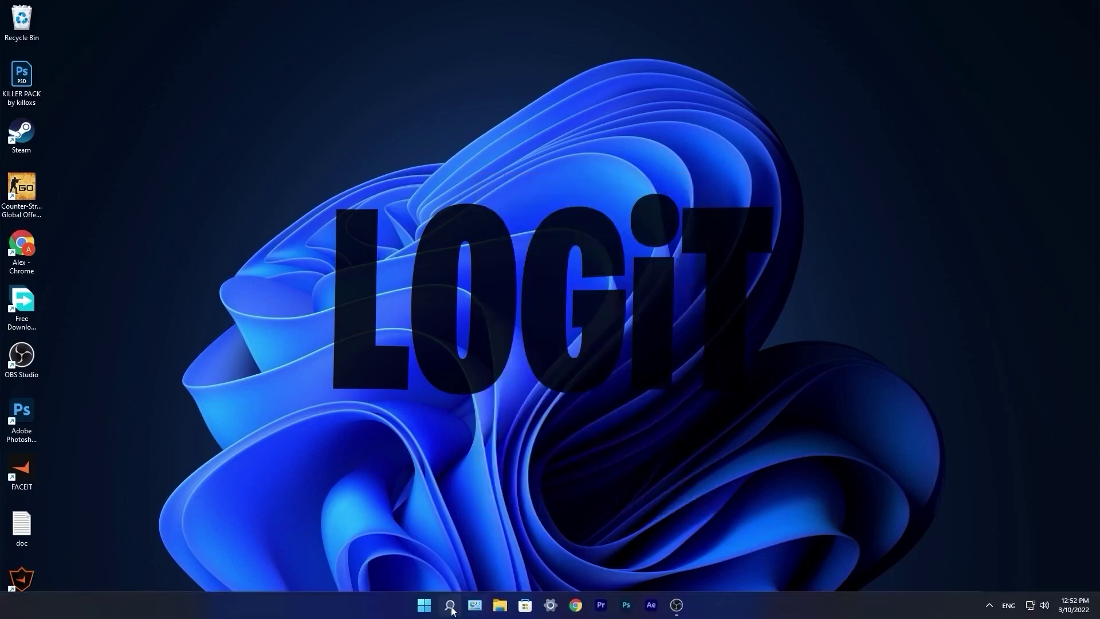
{"action": "left_click", "coordinate": [450, 605]}
In Defragment and Optimize Drives, optimize C:, then analyze and optimize HDD (D:).
{"action": "type", "text": "optimize"}
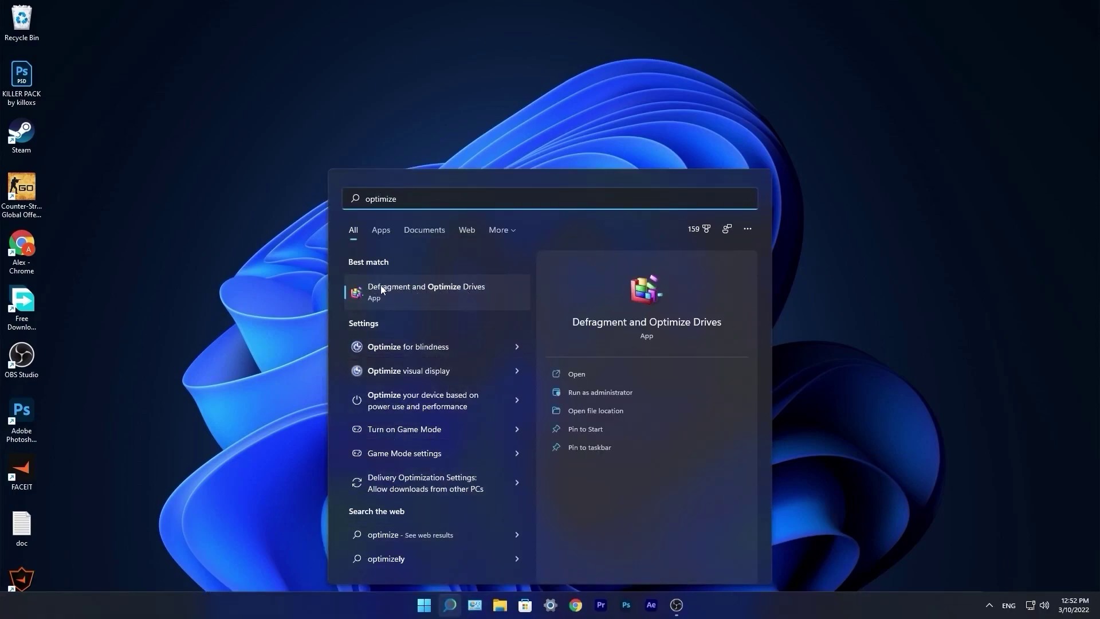
{"action": "left_click", "coordinate": [421, 289]}
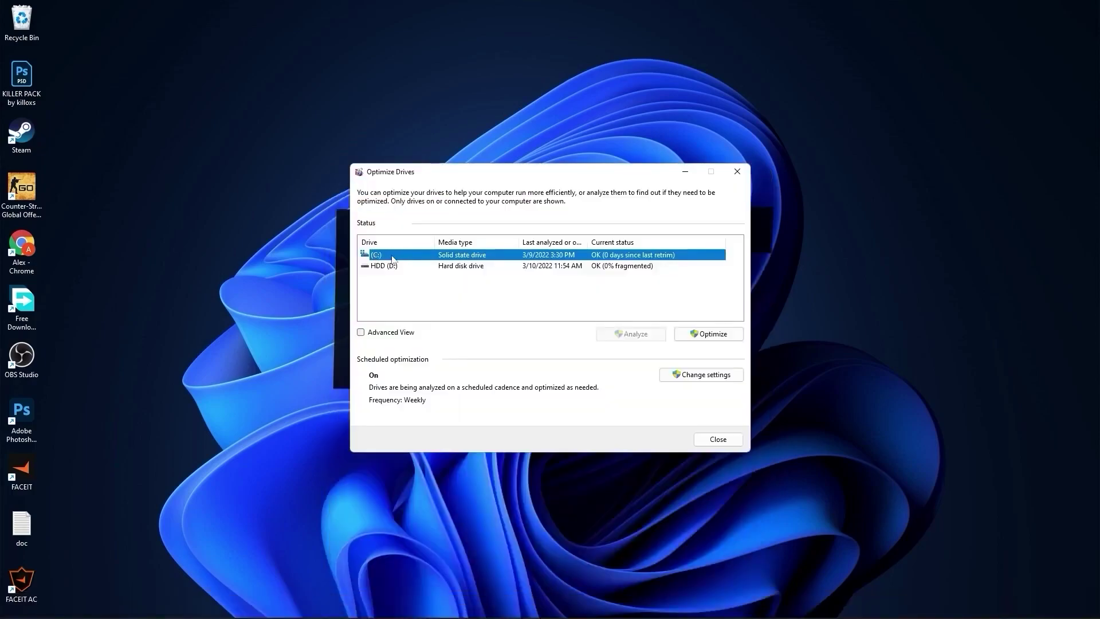
{"action": "left_click", "coordinate": [710, 334]}
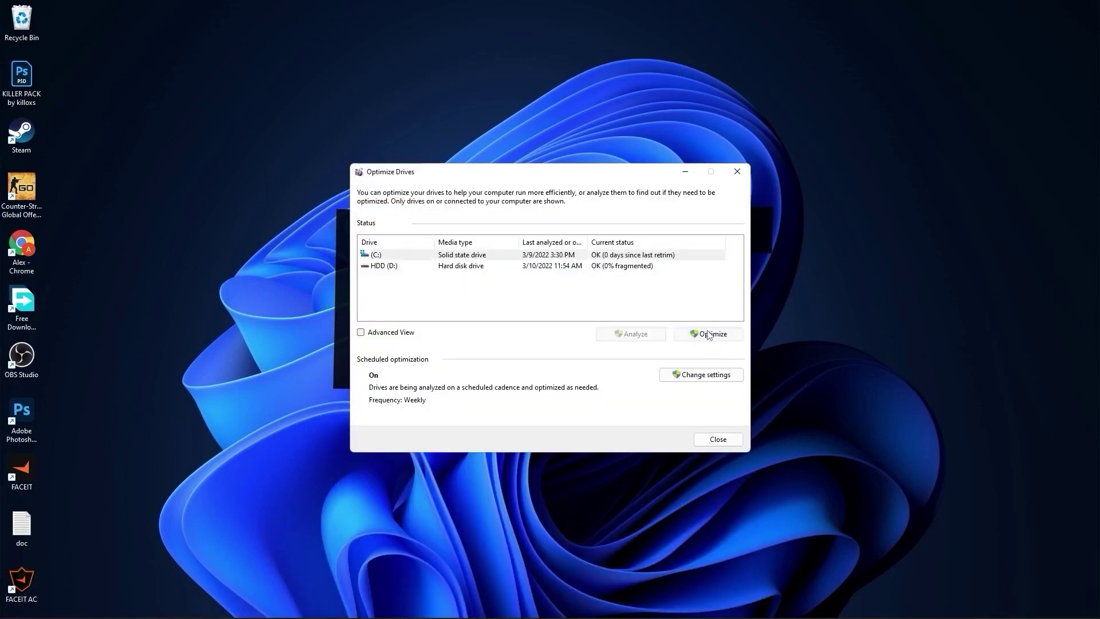
{"action": "left_click", "coordinate": [449, 266]}
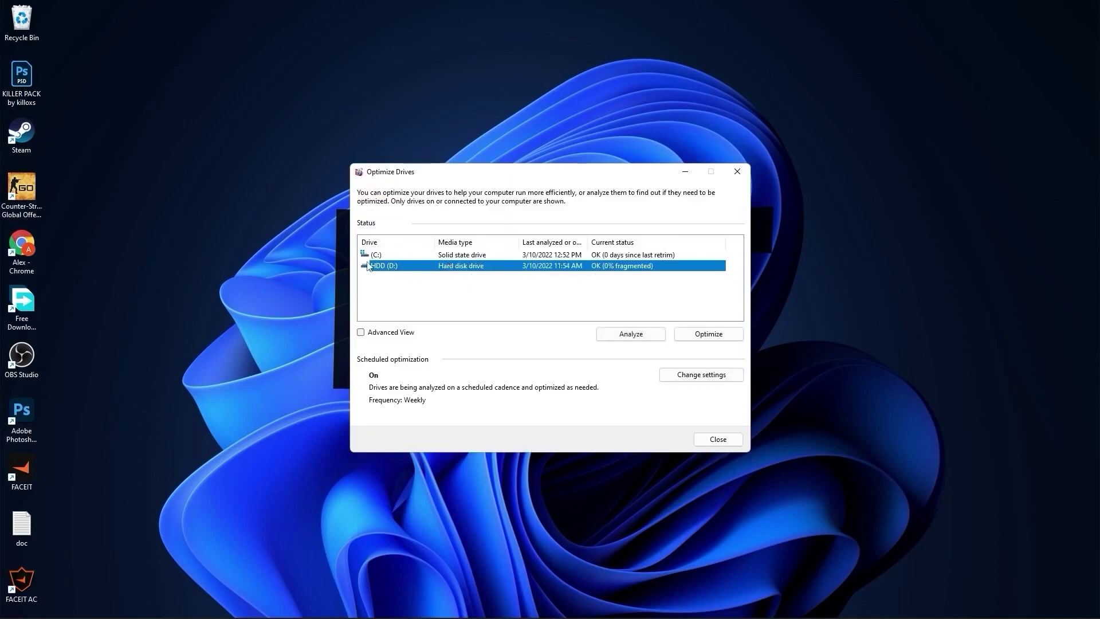
{"action": "left_click", "coordinate": [632, 334]}
{"action": "left_click", "coordinate": [702, 337]}
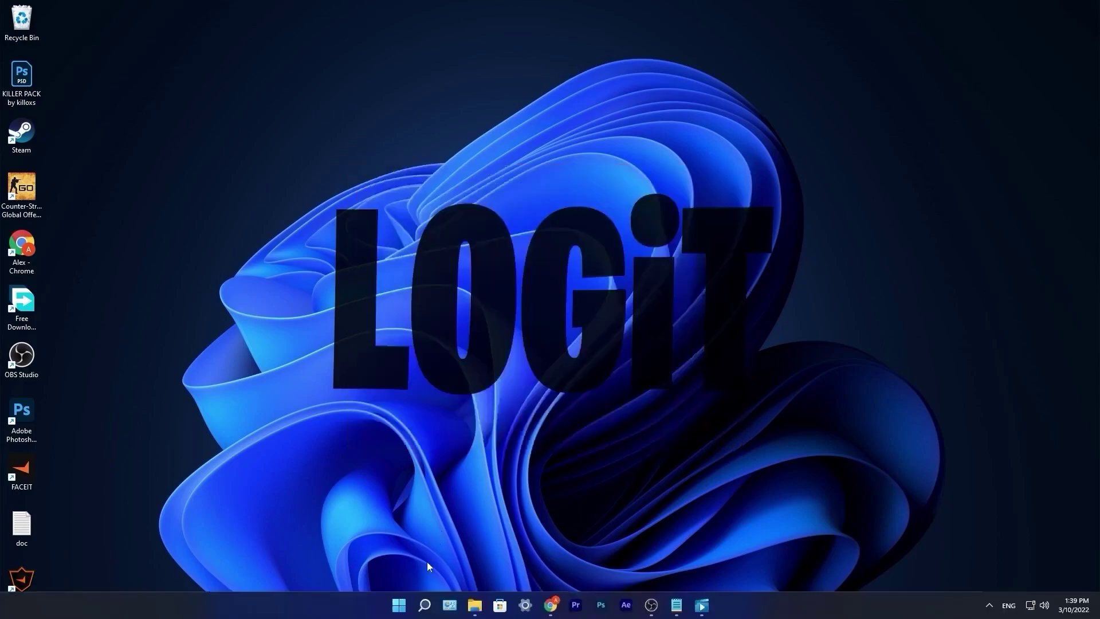
Delete everything in the Windows Temp folder, skipping items needing administrator permission.
{"action": "left_click", "coordinate": [429, 602]}
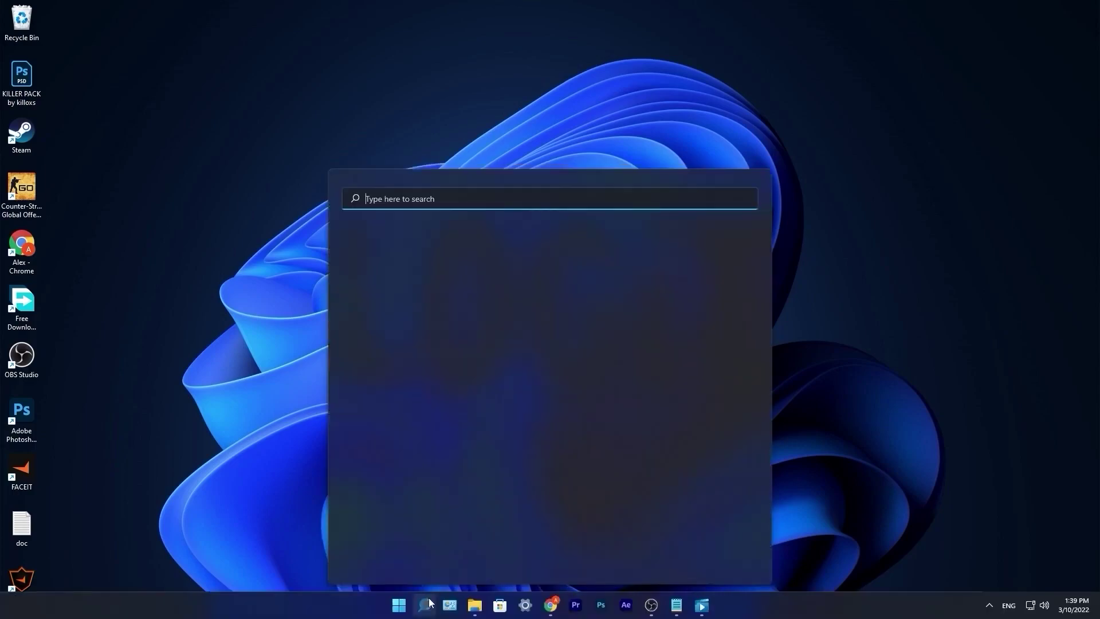
{"action": "type", "text": "run"}
{"action": "key", "text": "Return"}
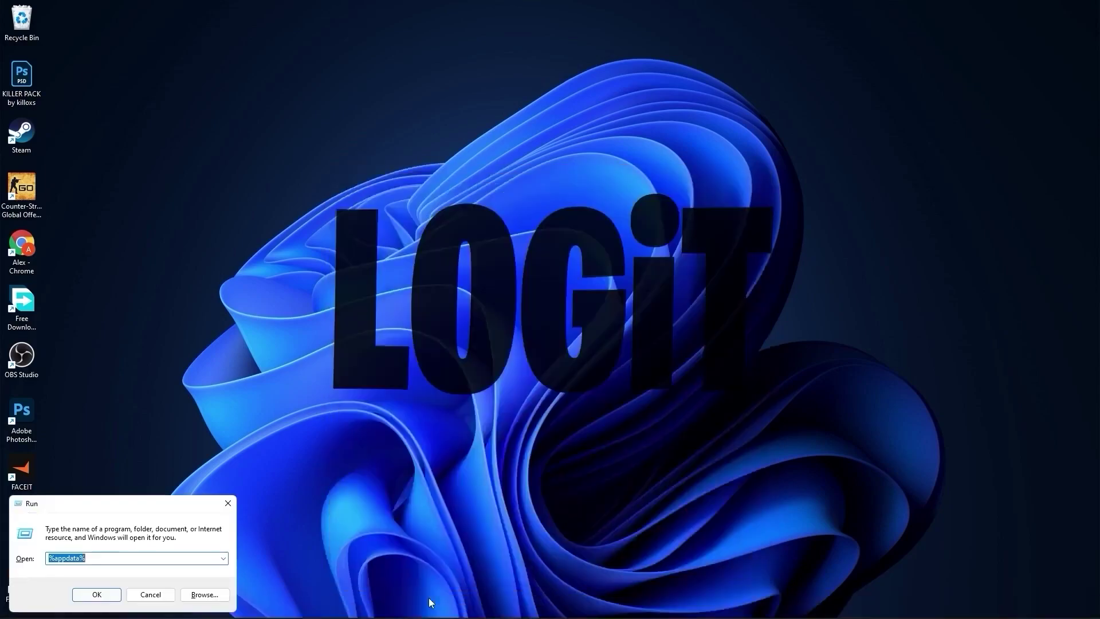
{"action": "type", "text": "te"}
{"action": "left_click", "coordinate": [96, 594]}
{"action": "left_click", "coordinate": [563, 331]}
{"action": "key", "text": "ctrl+a"}
{"action": "scroll", "coordinate": [545, 367], "scroll_direction": "down", "scroll_amount": 5}
{"action": "right_click", "coordinate": [544, 361]}
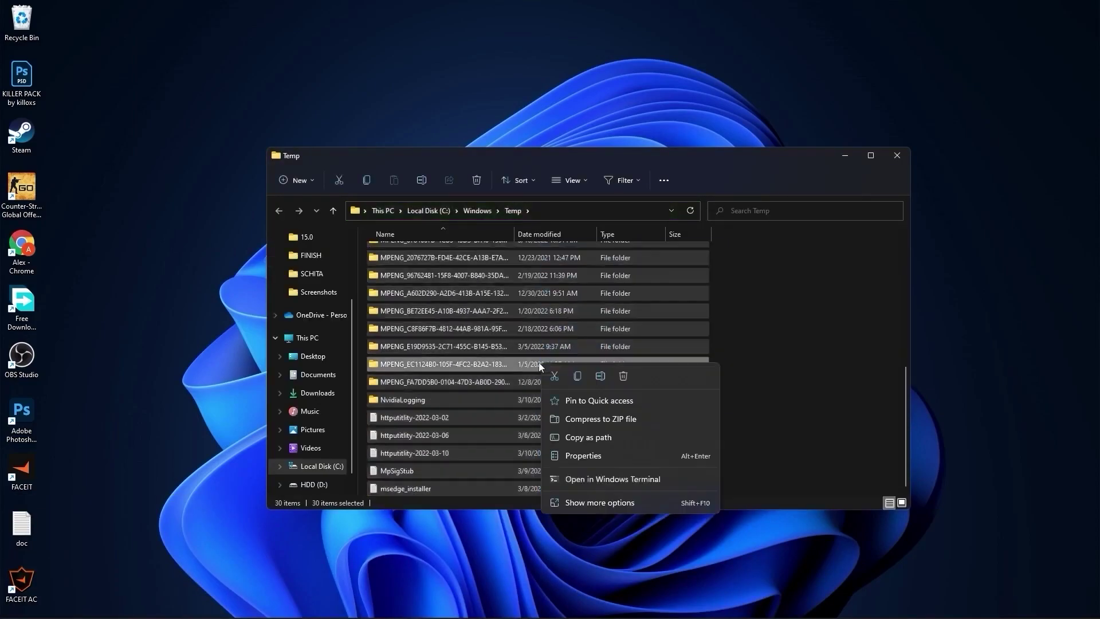
{"action": "left_click", "coordinate": [621, 376]}
{"action": "left_click", "coordinate": [440, 267]}
{"action": "left_click", "coordinate": [577, 285]}
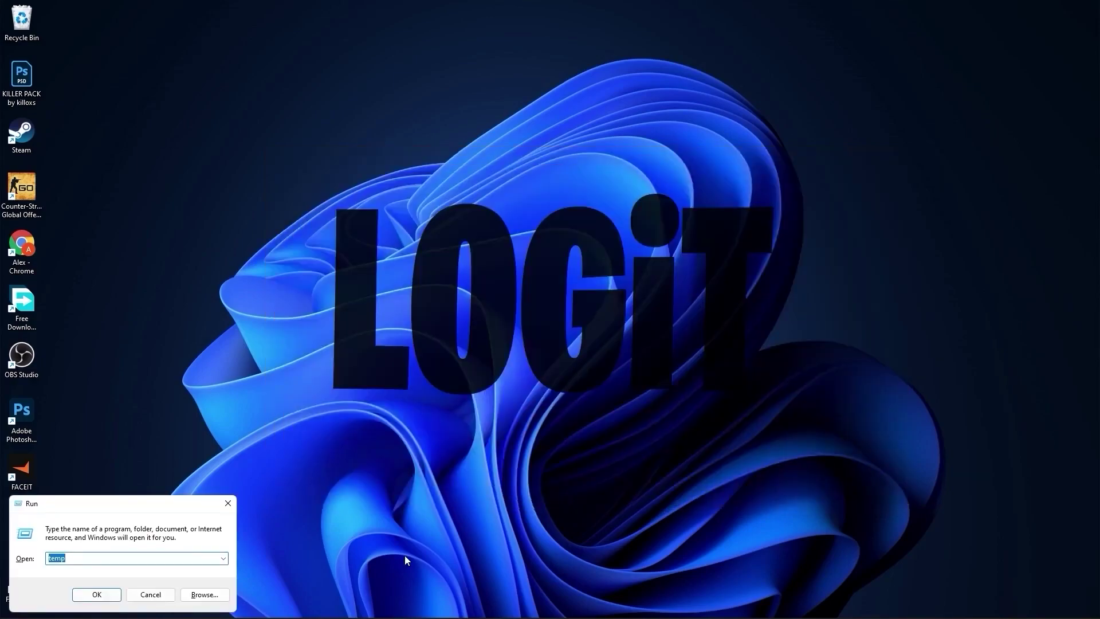
Delete all 414 files in the user %temp% folder, skipping locked items, then open Prefetch.
{"action": "type", "text": "%"}
{"action": "type", "text": "temp%"}
{"action": "left_click", "coordinate": [96, 595]}
{"action": "key", "text": "ctrl+a"}
{"action": "scroll", "coordinate": [567, 401], "scroll_direction": "down", "scroll_amount": 10}
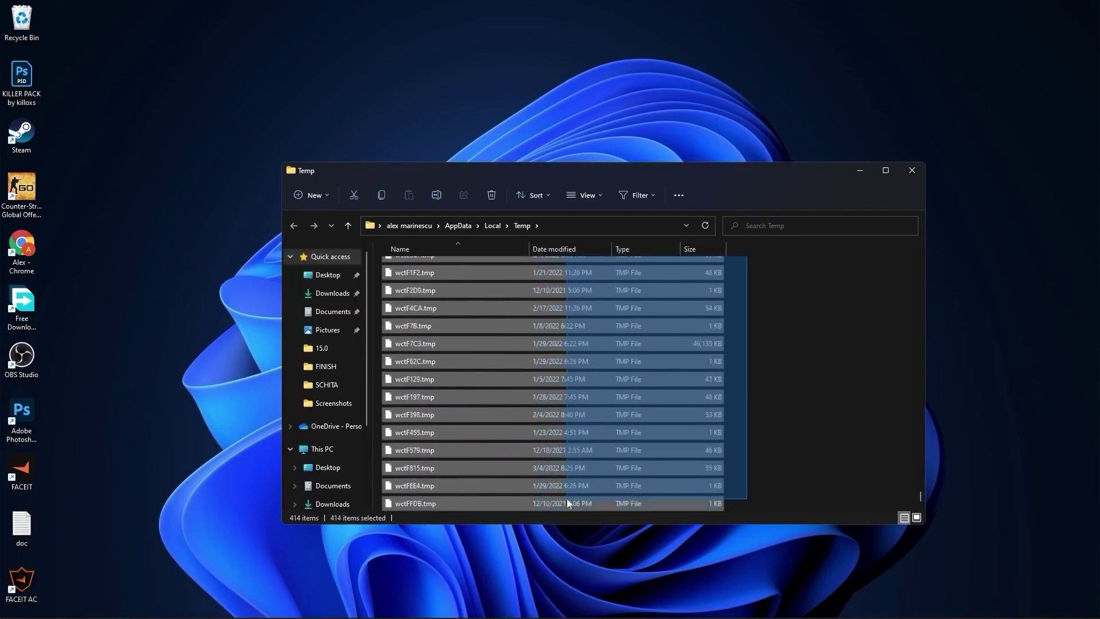
{"action": "key", "text": "Delete"}
{"action": "left_click", "coordinate": [572, 256]}
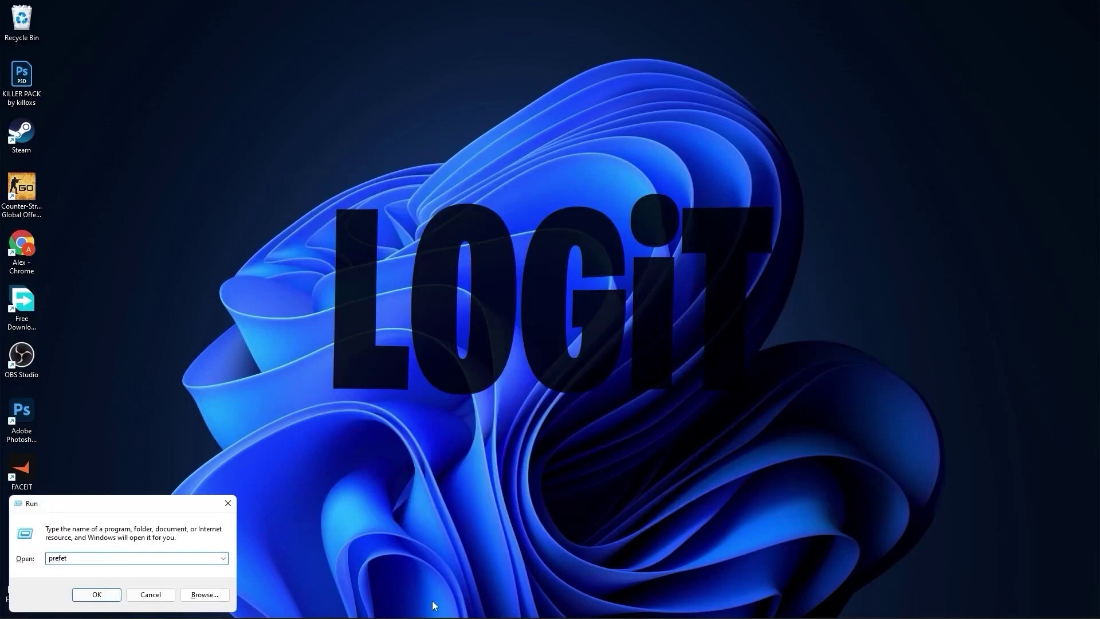
{"action": "left_click", "coordinate": [102, 595]}
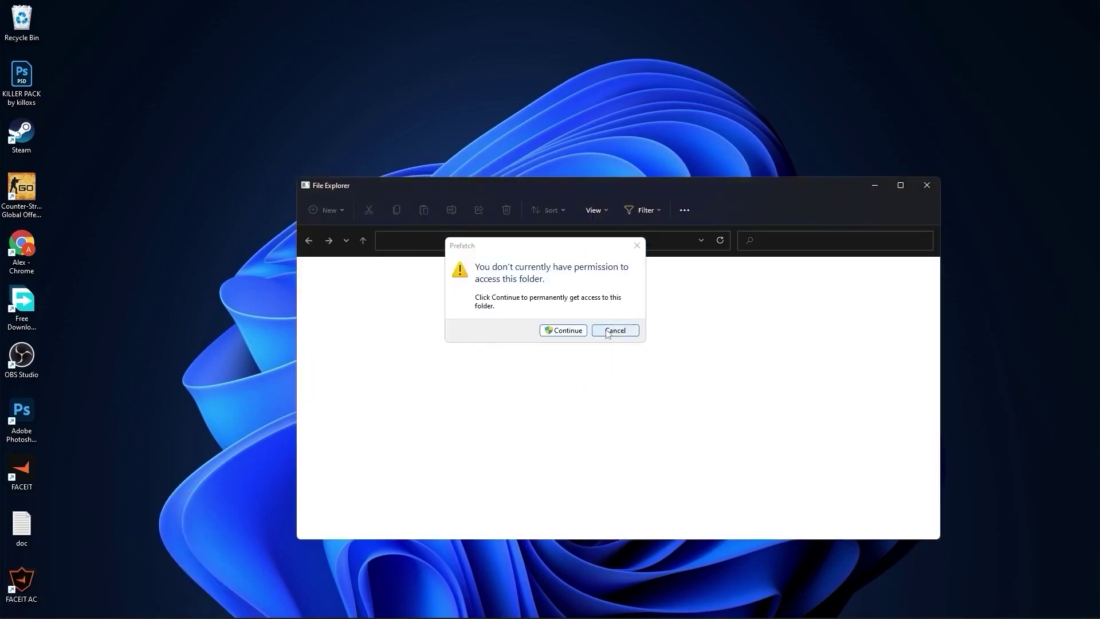
{"action": "left_click", "coordinate": [555, 331]}
In Roblox's in-game settings, lower Graphics Quality to the minimum, then leave the experience.
{"action": "left_click_drag", "start_coordinate": [767, 273], "coordinate": [638, 591]}
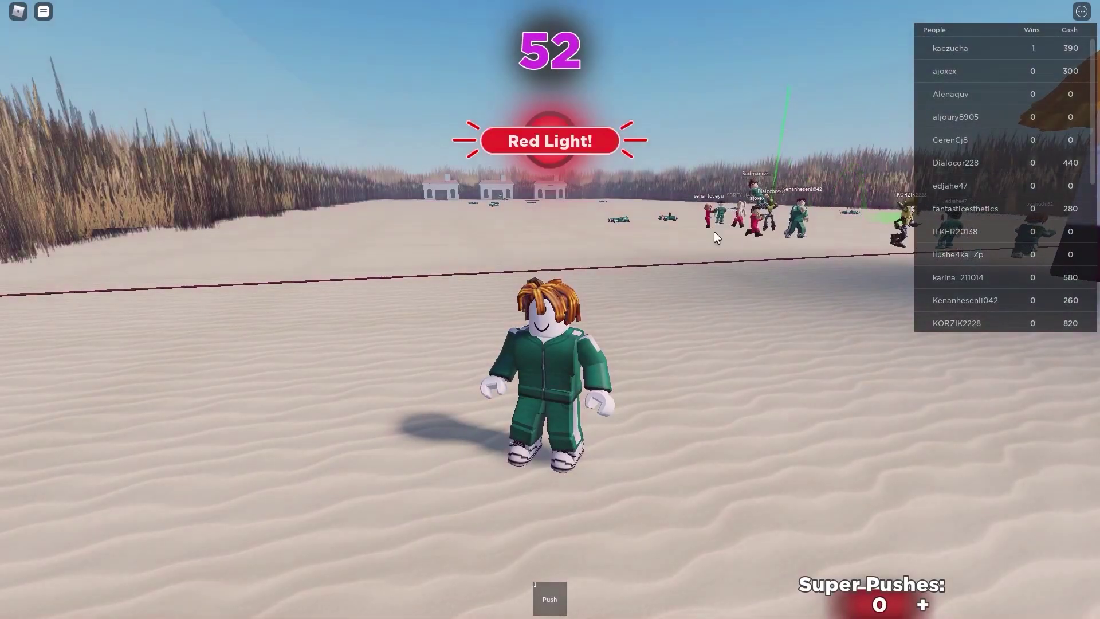
{"action": "mouse_move", "coordinate": [13, 16]}
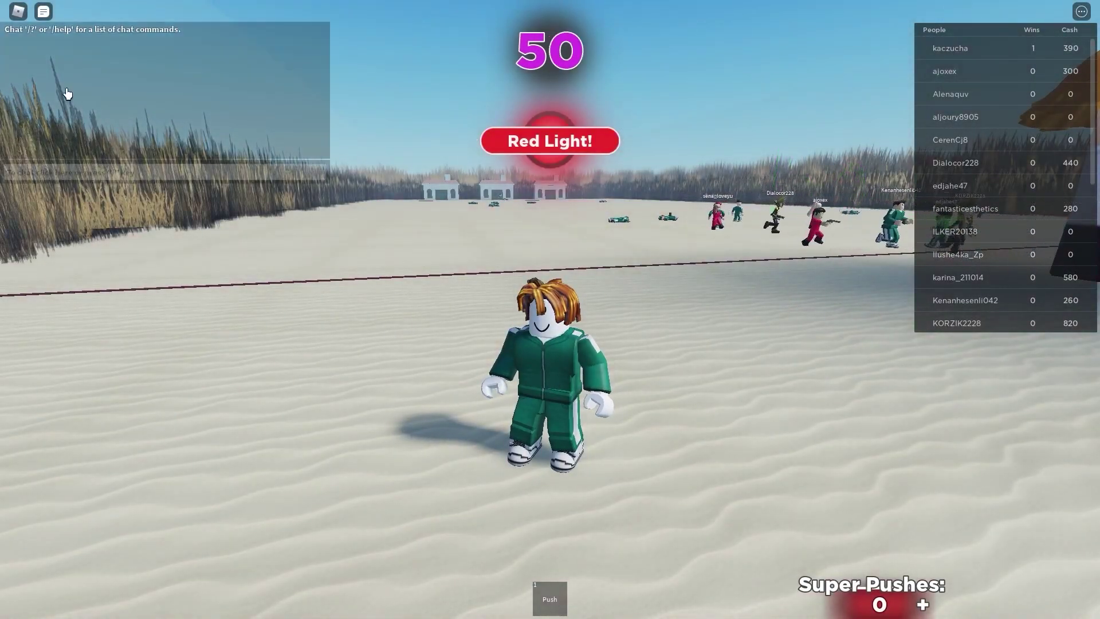
{"action": "left_click", "coordinate": [18, 13]}
{"action": "left_click", "coordinate": [450, 133]}
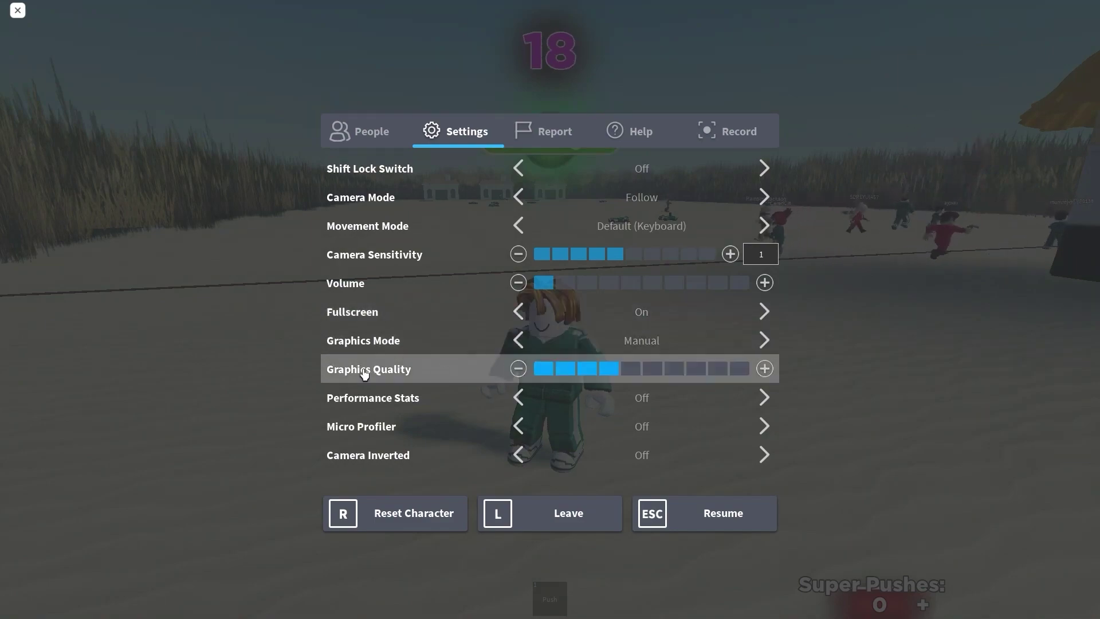
{"action": "left_click", "coordinate": [518, 368]}
{"action": "left_click", "coordinate": [518, 369]}
{"action": "left_click", "coordinate": [518, 368]}
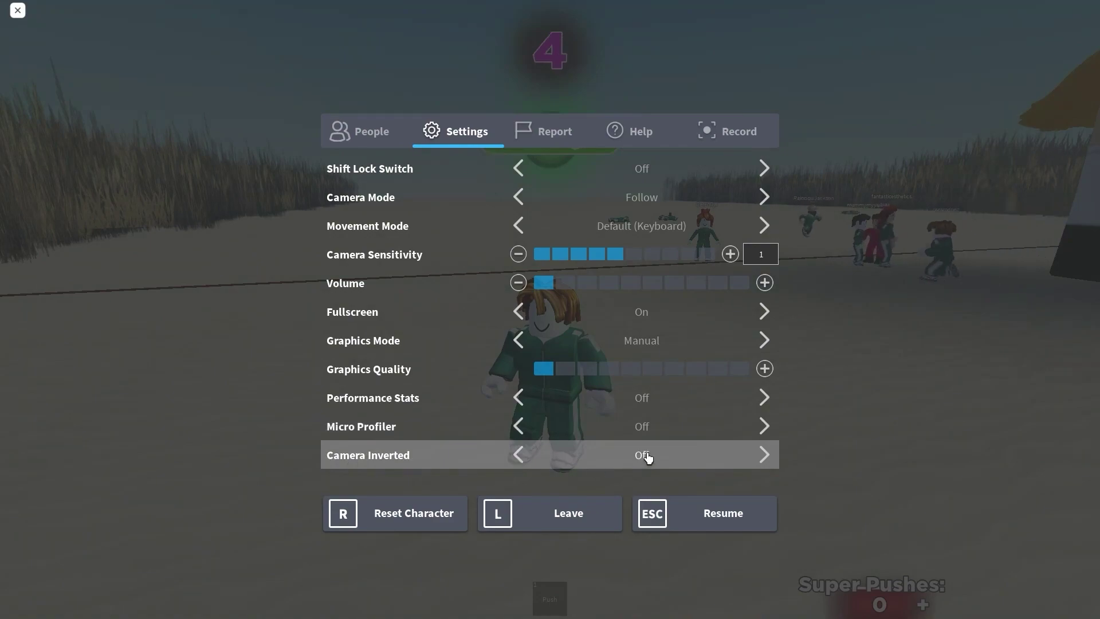
{"action": "left_click", "coordinate": [555, 514]}
{"action": "left_click", "coordinate": [488, 280]}
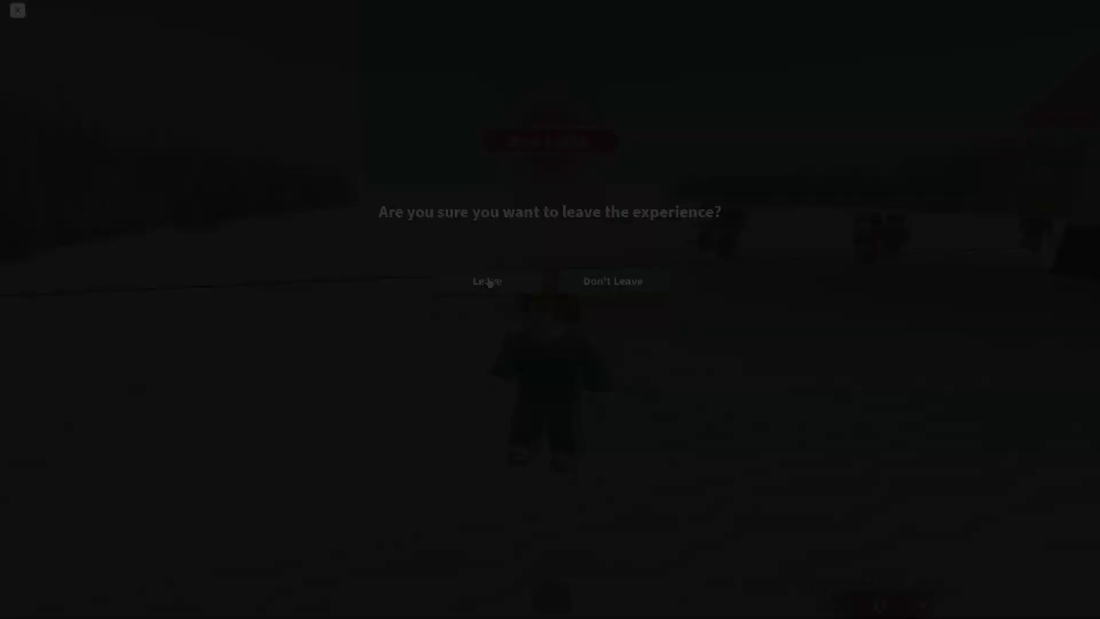